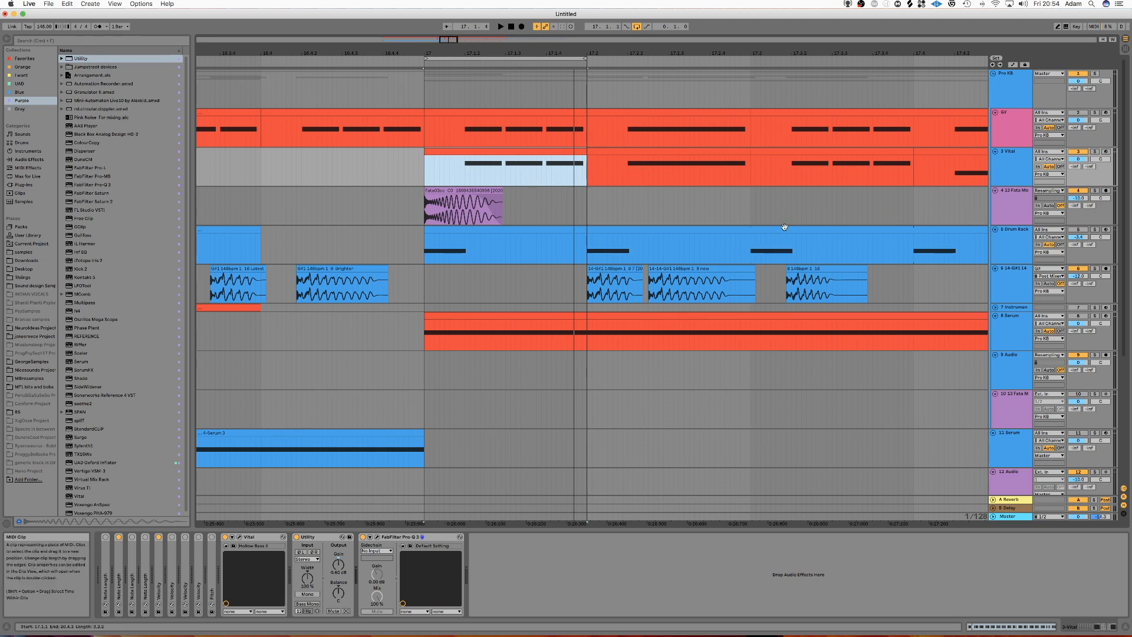
# Step: View the FabFilter Pro-Q 3 curve on the Vital track, close its window, and play the looped beat at 17.1.1
pyautogui.click(265, 538)
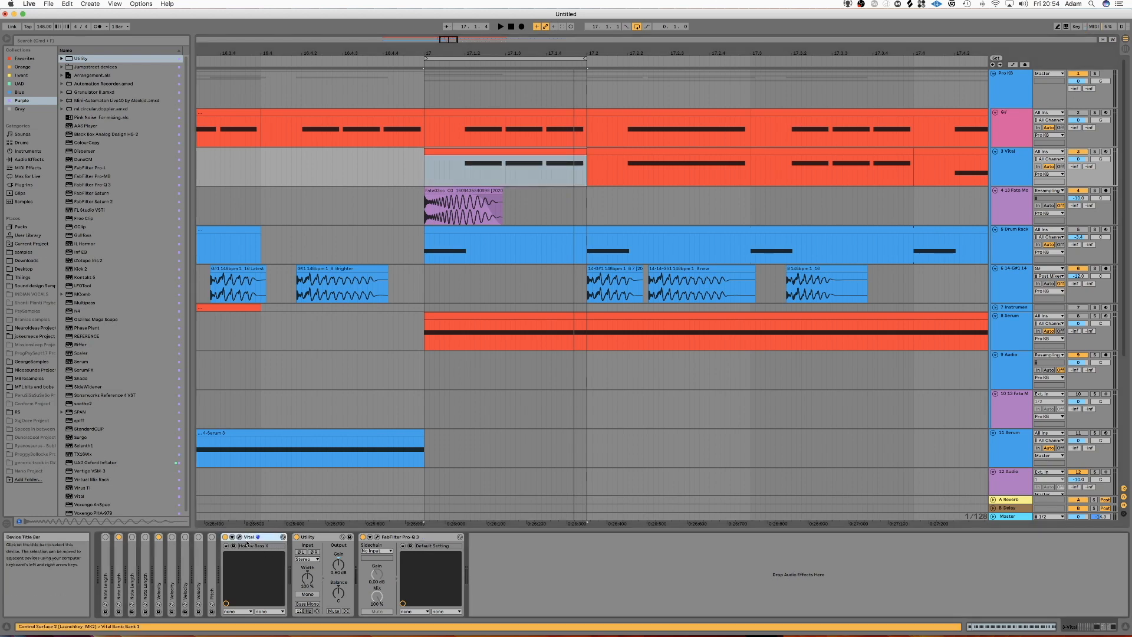
pyautogui.click(368, 544)
pyautogui.click(378, 537)
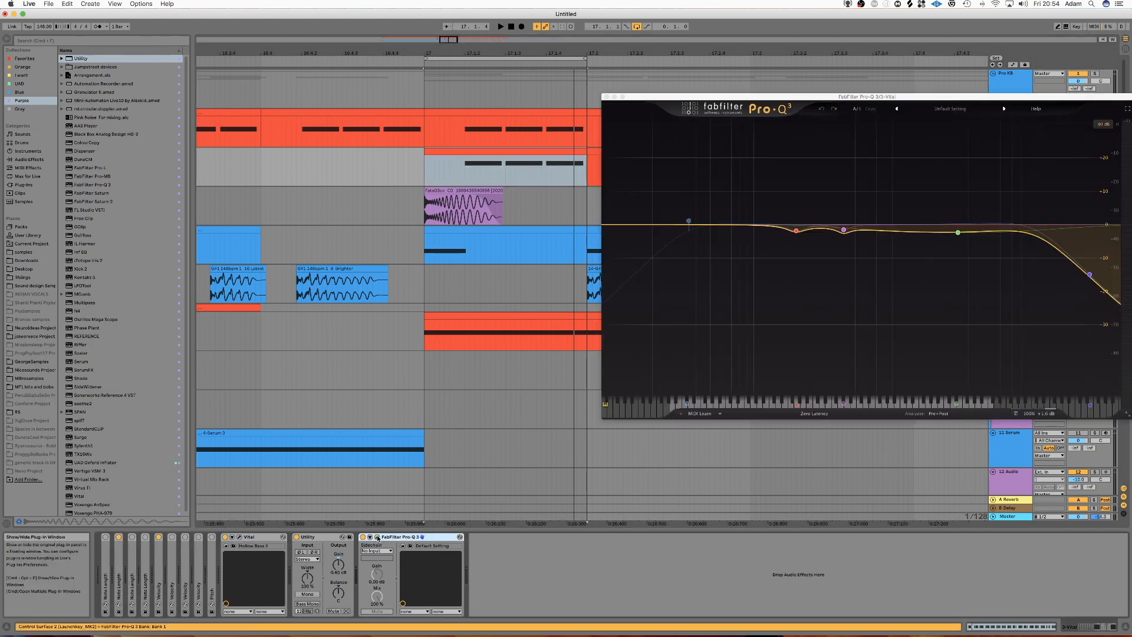
pyautogui.click(378, 537)
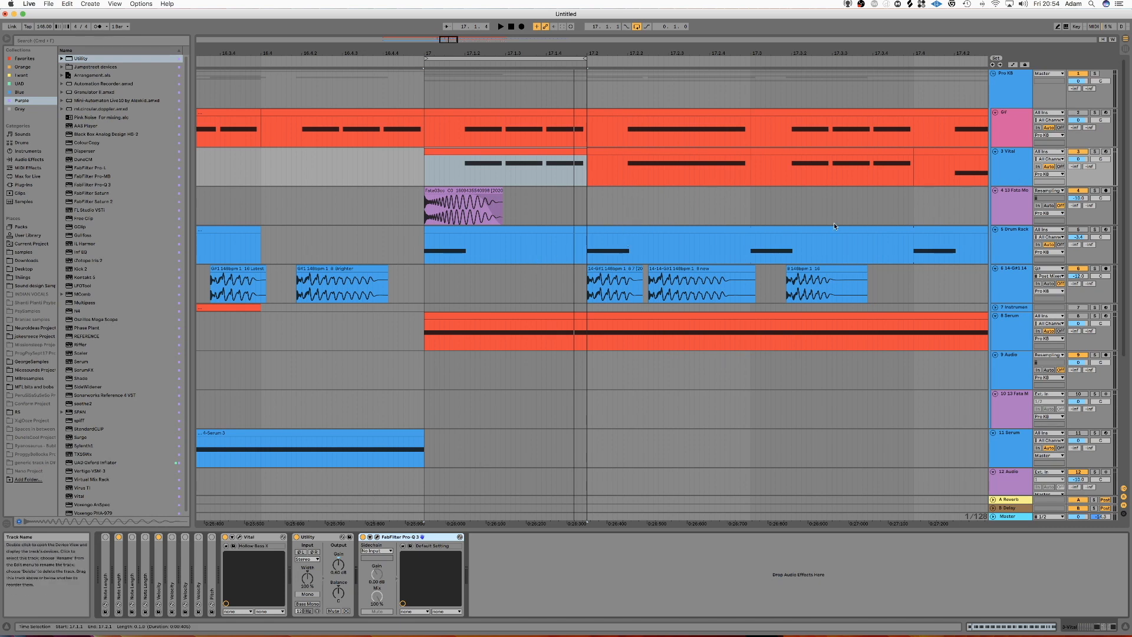
pyautogui.press('space')
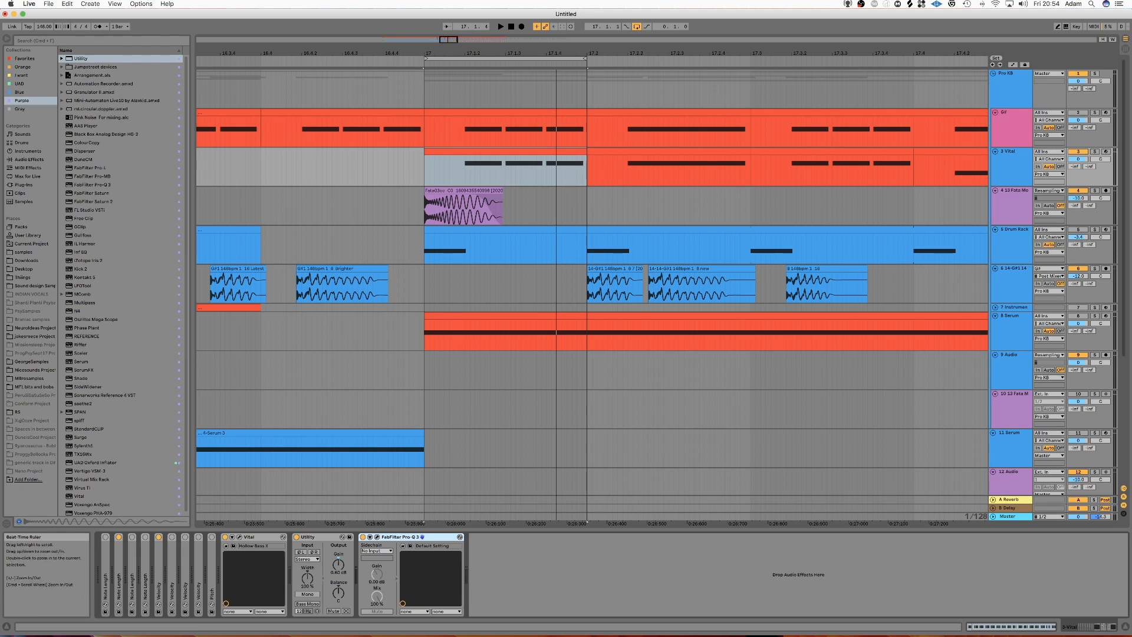
# Step: Show the Oszillos Mega Scope, play the loop, freeze the display, and examine the kick and bass transients
pyautogui.moveTo(684, 0); pyautogui.dragTo(149, 155)
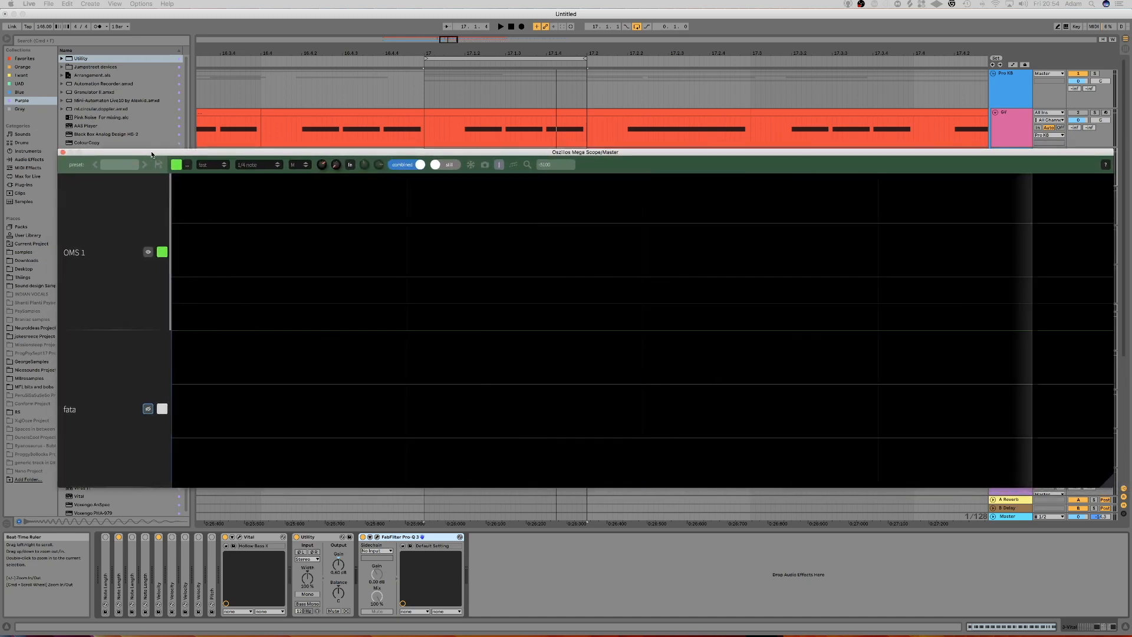
pyautogui.press('space')
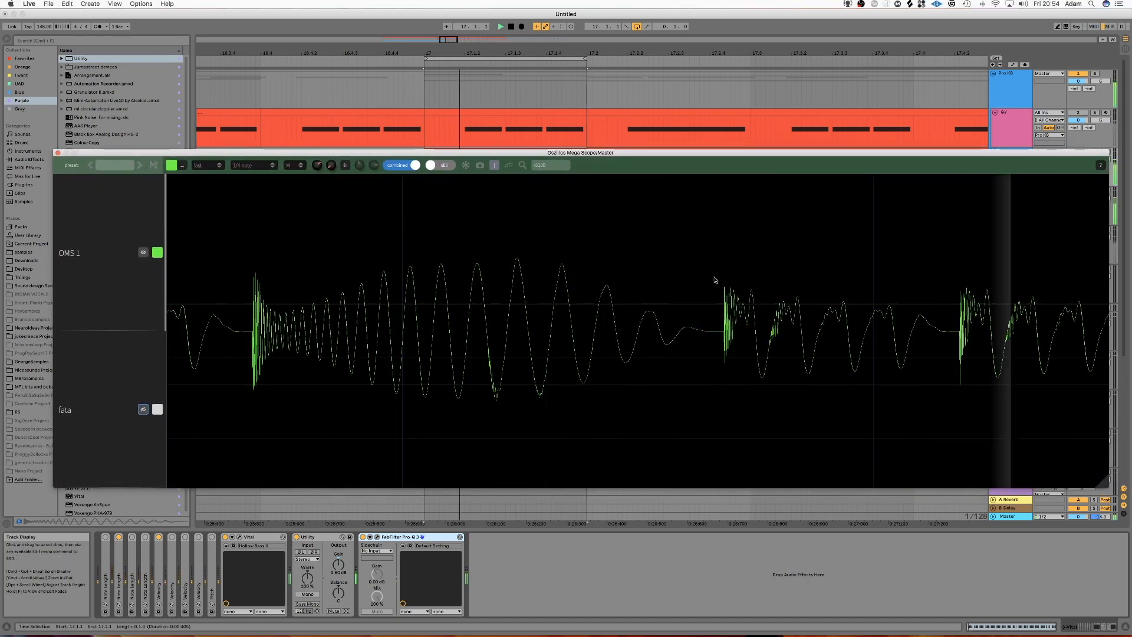
pyautogui.click(466, 166)
pyautogui.press('space')
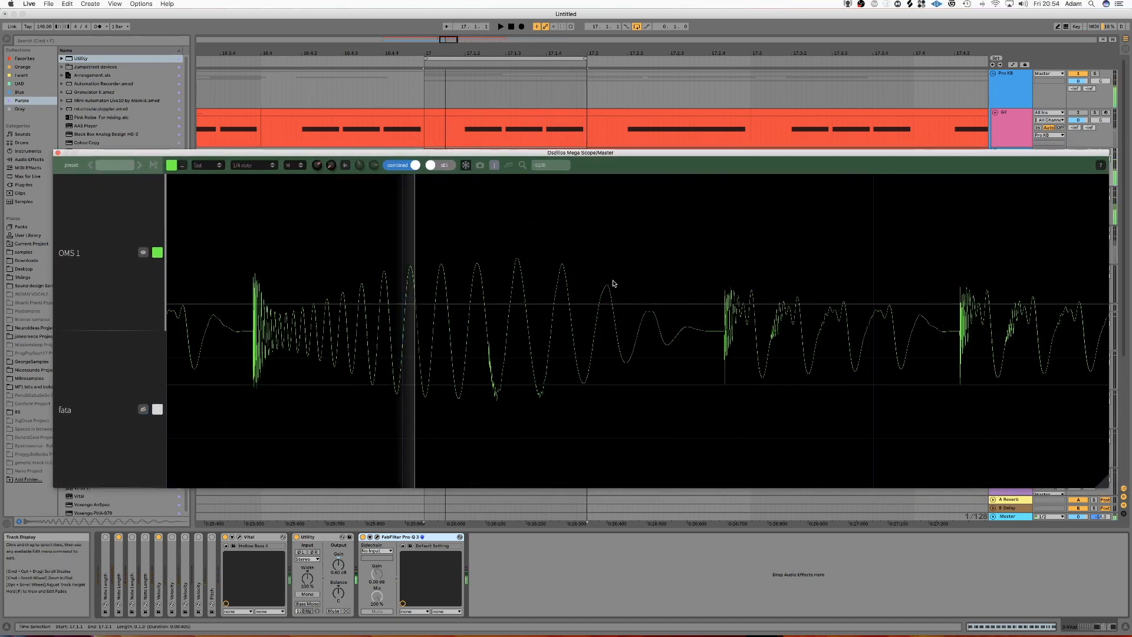
pyautogui.moveTo(711, 279); pyautogui.dragTo(953, 396)
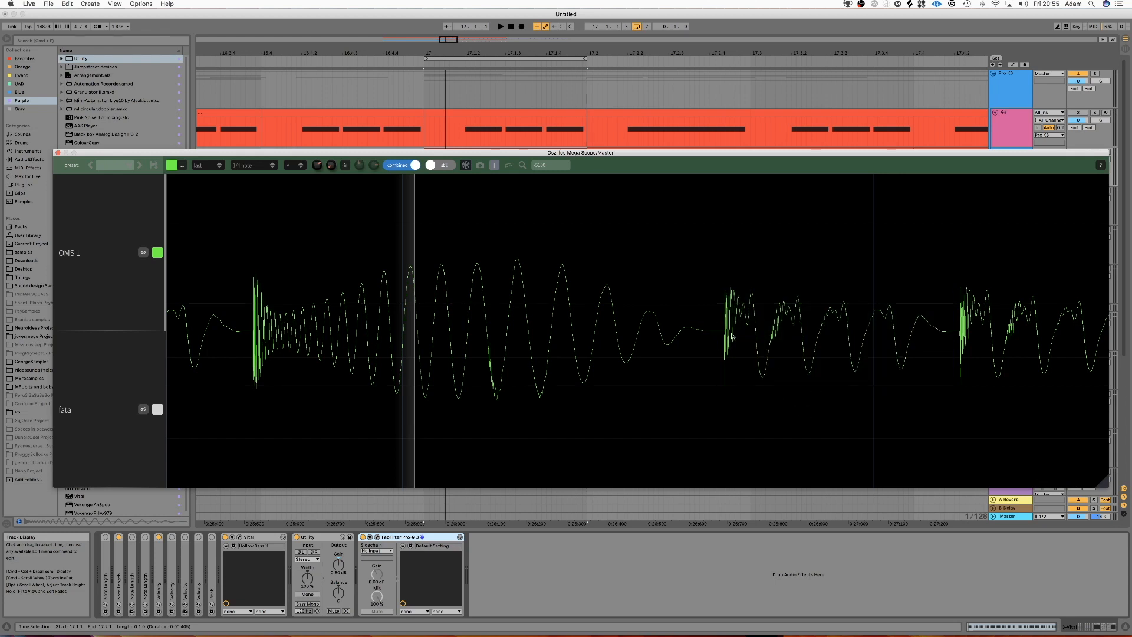
pyautogui.moveTo(723, 298); pyautogui.dragTo(767, 379)
pyautogui.moveTo(724, 289); pyautogui.dragTo(746, 313)
pyautogui.moveTo(107, 156); pyautogui.dragTo(97, 165)
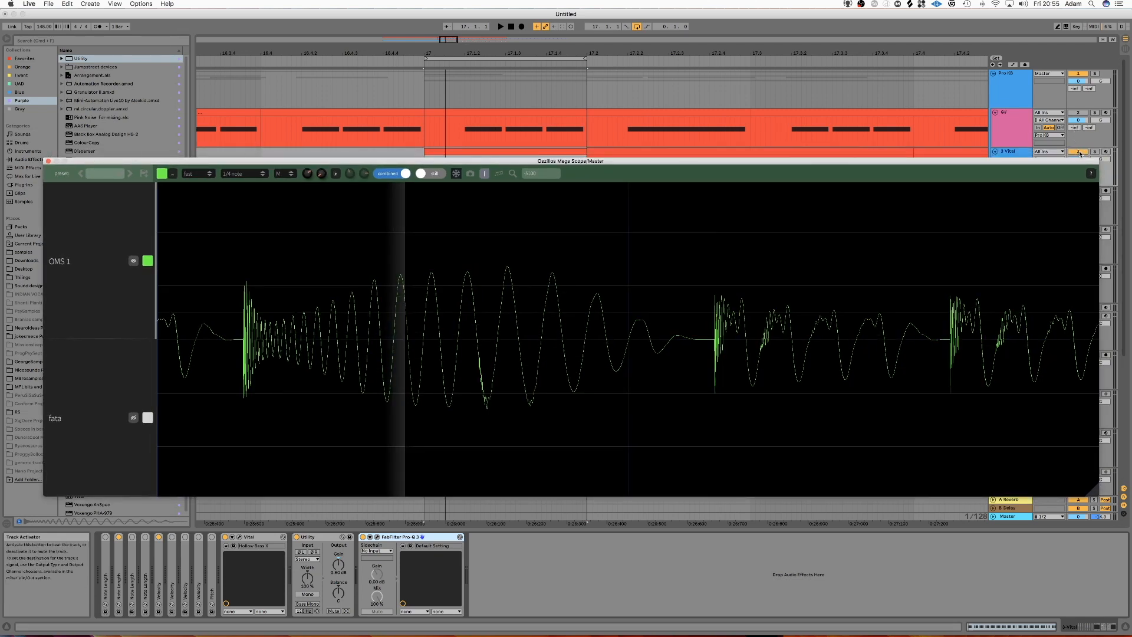
# Step: Show the G# track's devices, select its saturn rack, and capture a fresh frozen scope view of the loop from 17.1.1
pyautogui.click(988, 124)
pyautogui.click(998, 123)
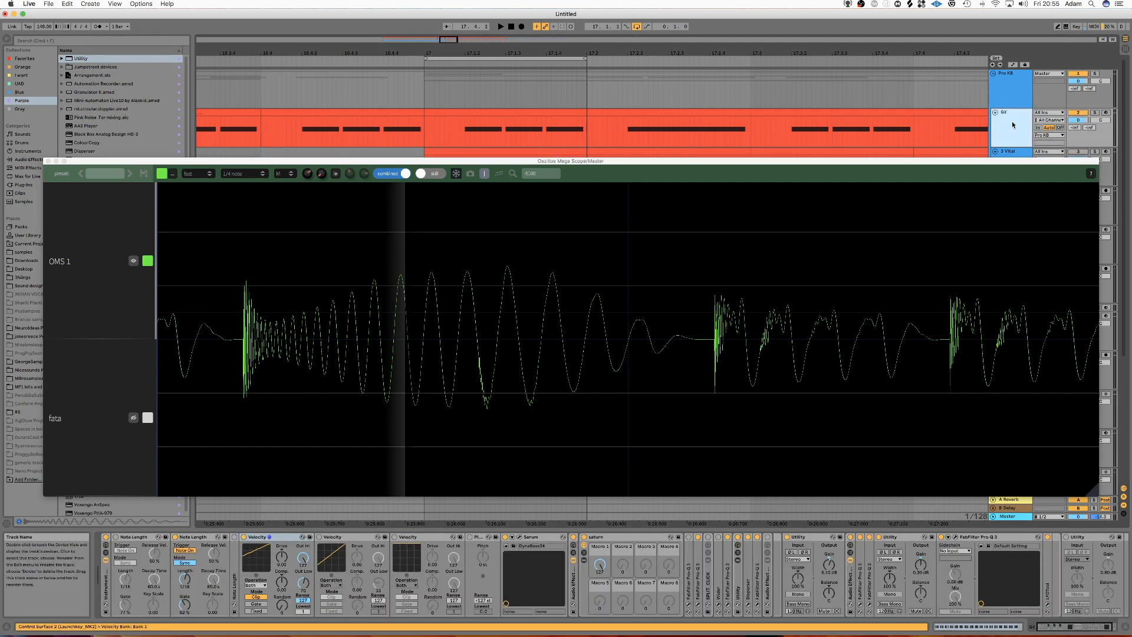
pyautogui.click(612, 537)
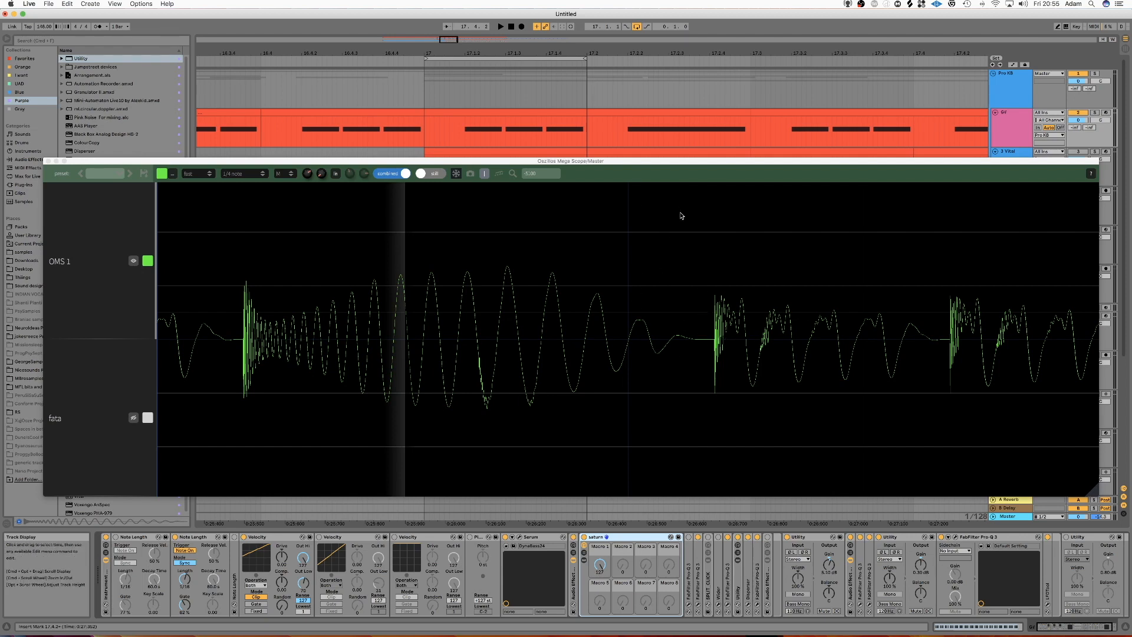
pyautogui.click(425, 119)
pyautogui.press('space')
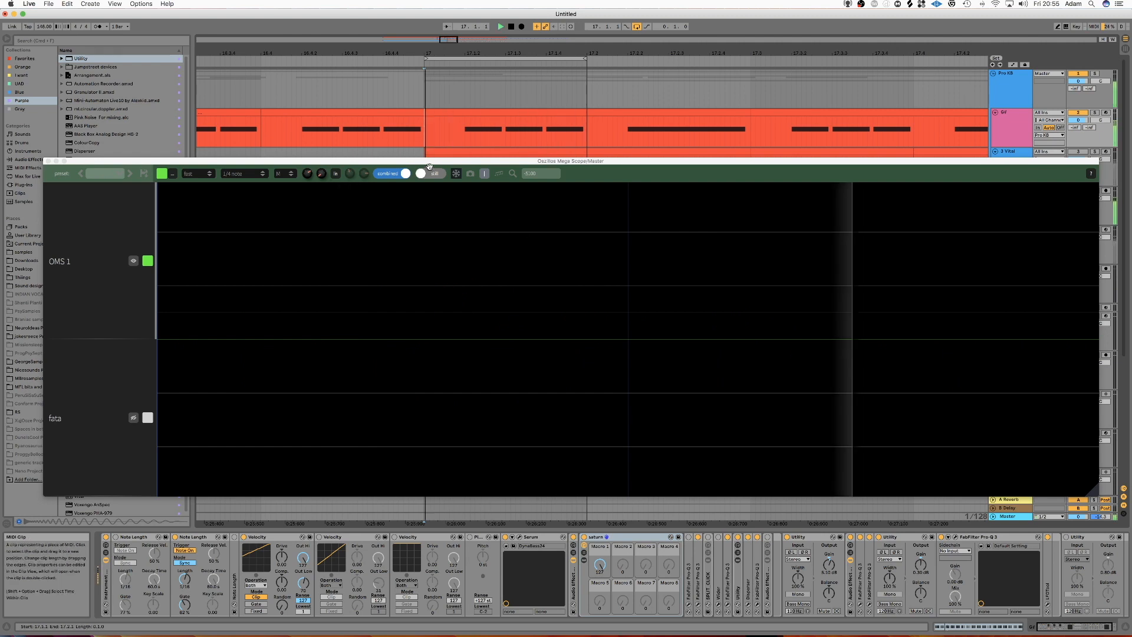
pyautogui.click(457, 174)
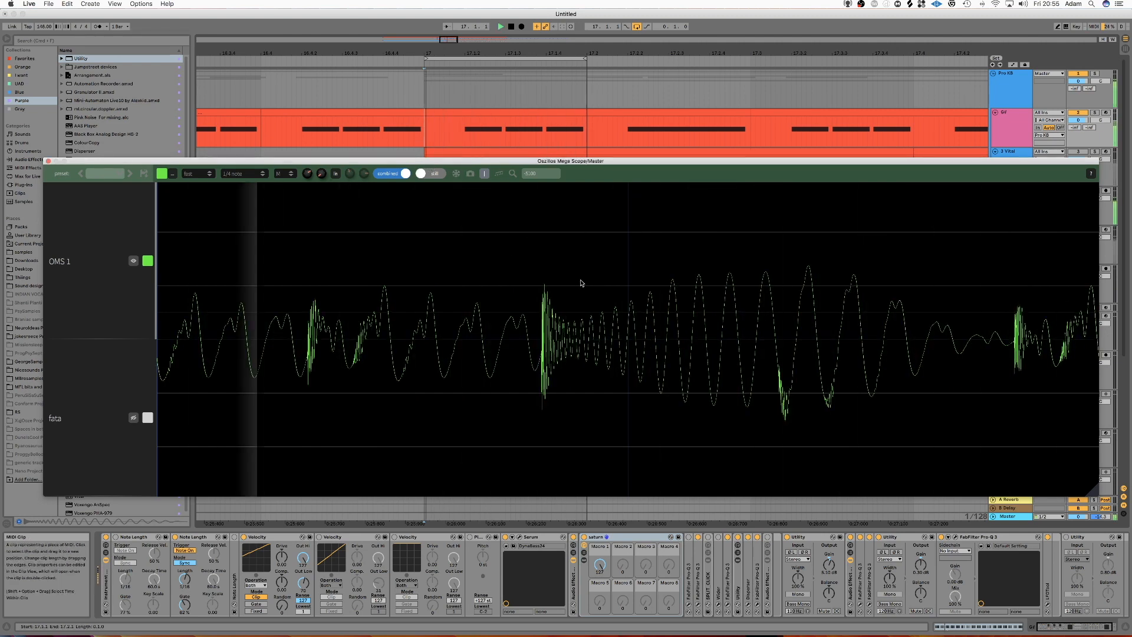
pyautogui.click(456, 175)
pyautogui.press('space')
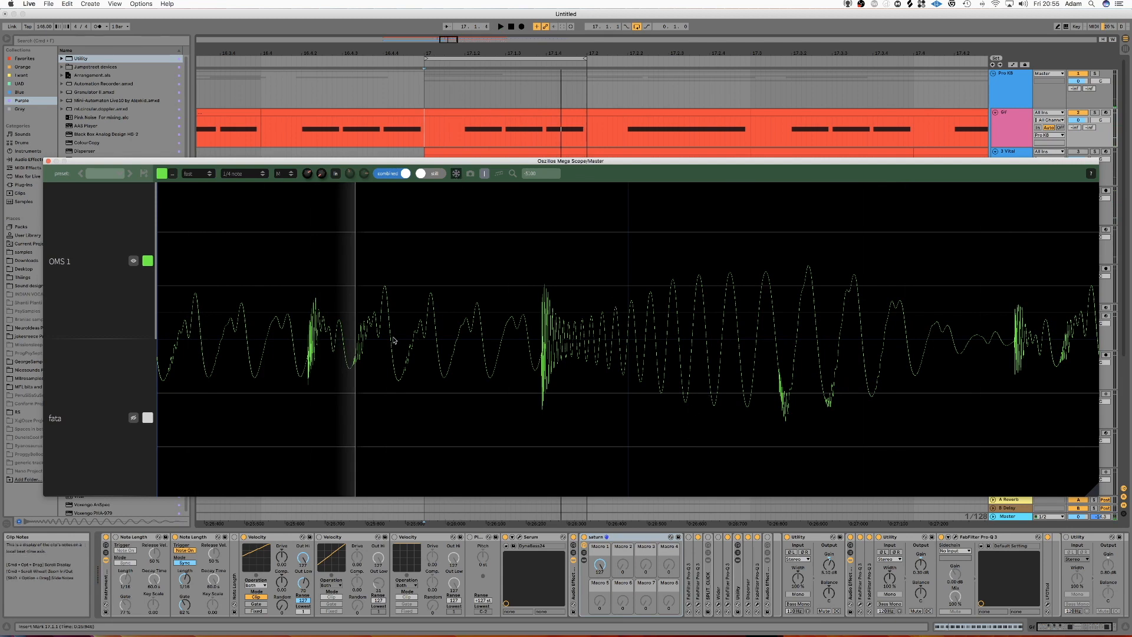
# Step: Measure the bass note's attack and the wave cycles around it in the frozen scope, and close the scope
pyautogui.moveTo(305, 280); pyautogui.dragTo(379, 394)
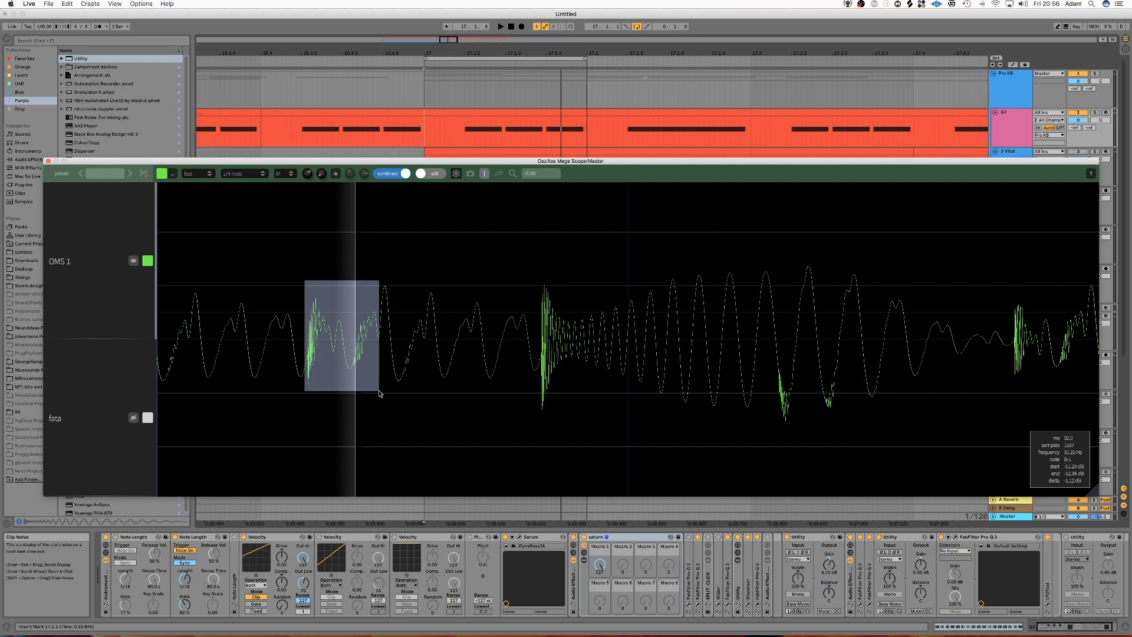
pyautogui.moveTo(379, 393); pyautogui.dragTo(375, 384)
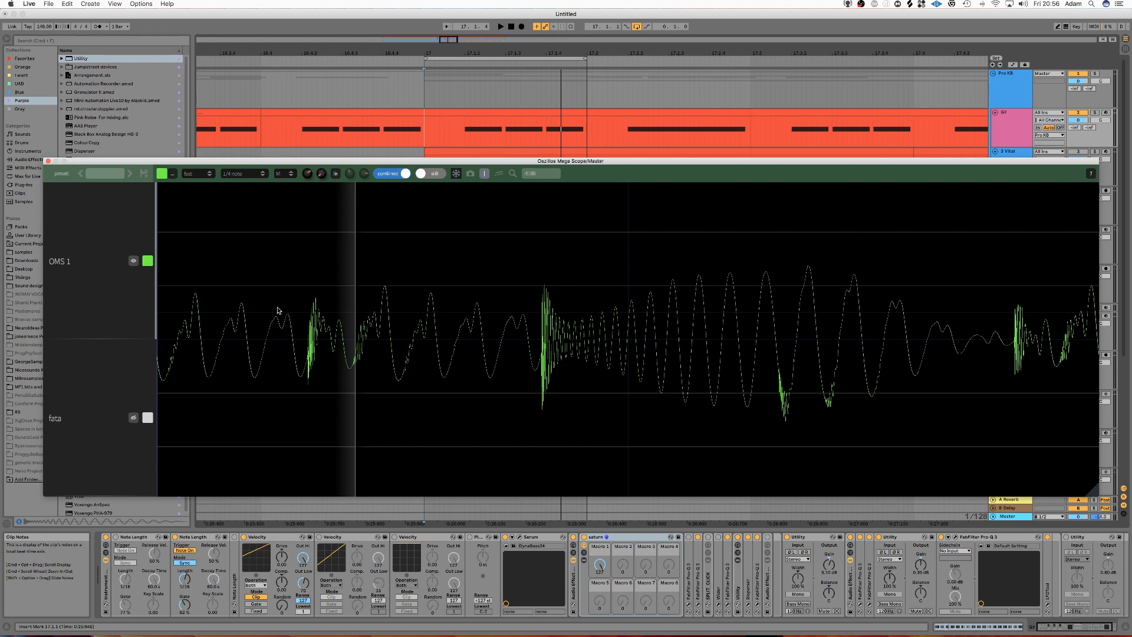
pyautogui.moveTo(186, 312); pyautogui.dragTo(352, 348)
pyautogui.moveTo(312, 290); pyautogui.dragTo(373, 386)
pyautogui.moveTo(391, 289); pyautogui.dragTo(491, 369)
pyautogui.click(48, 160)
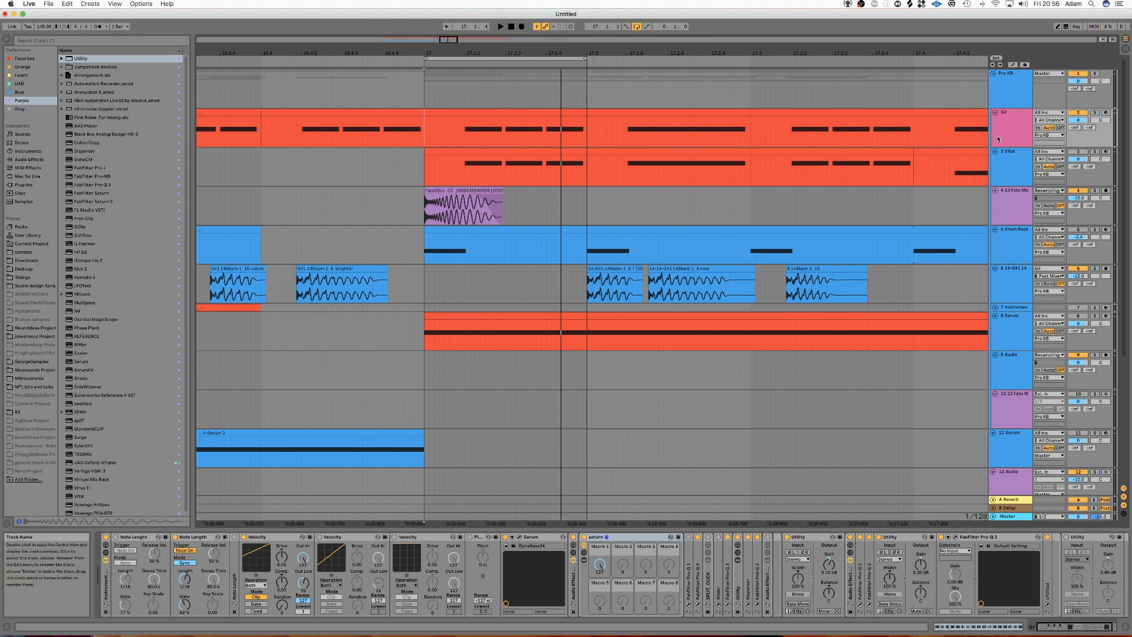
# Step: Select the G# clip at 17.2, open the track's Serum synth, and switch off its MG Low 24 filter
pyautogui.click(1012, 125)
pyautogui.click(699, 111)
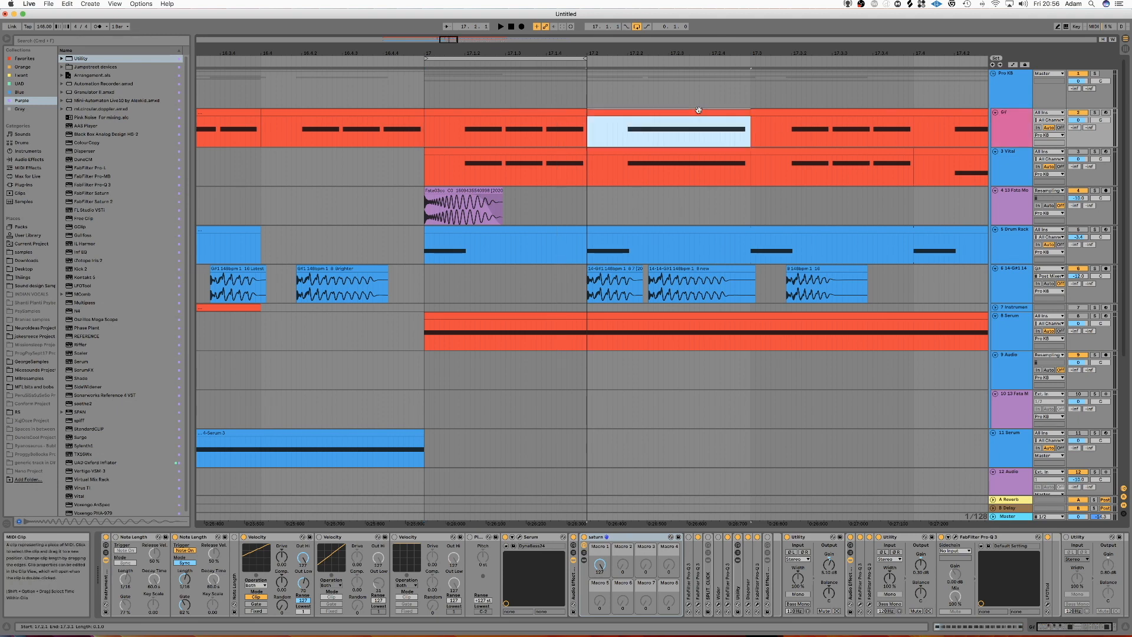
pyautogui.click(1015, 129)
pyautogui.click(660, 112)
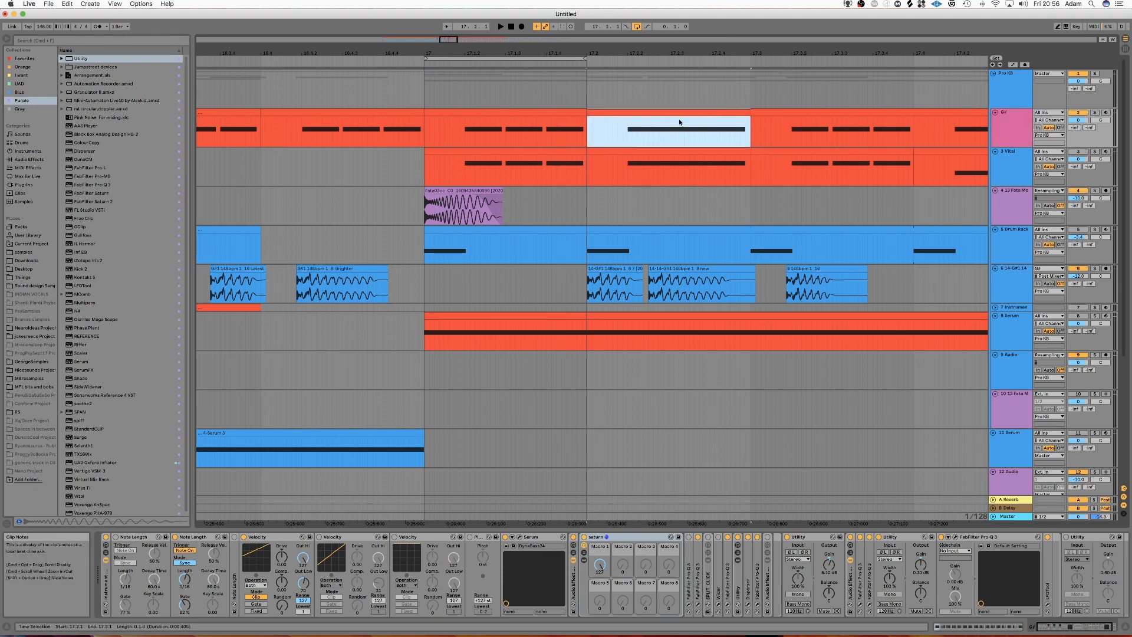
pyautogui.click(1002, 140)
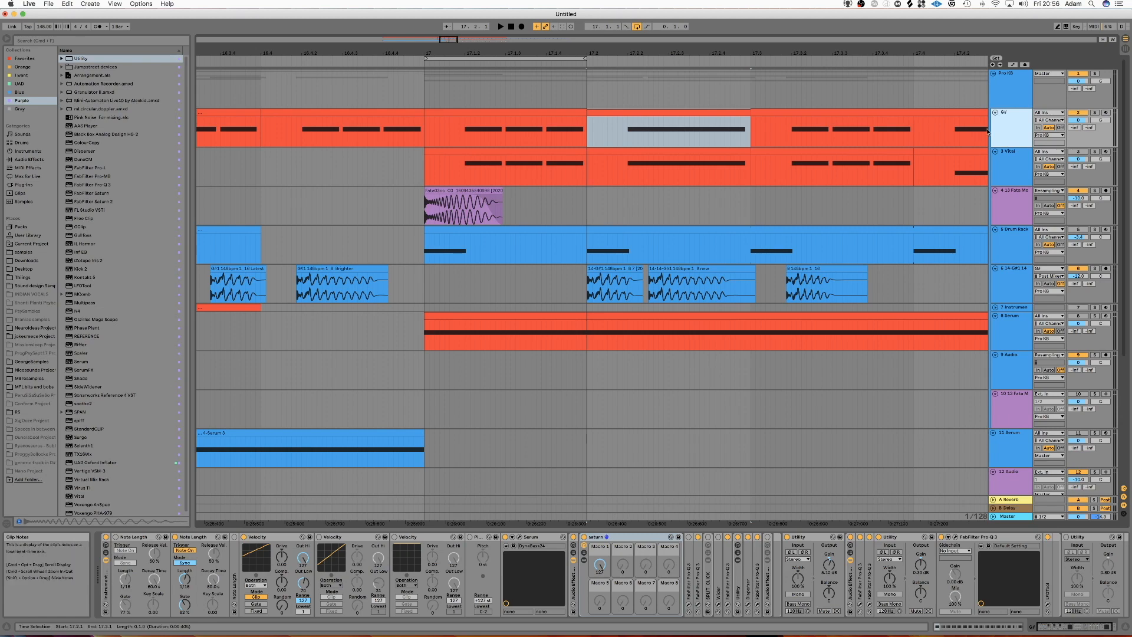
pyautogui.click(520, 537)
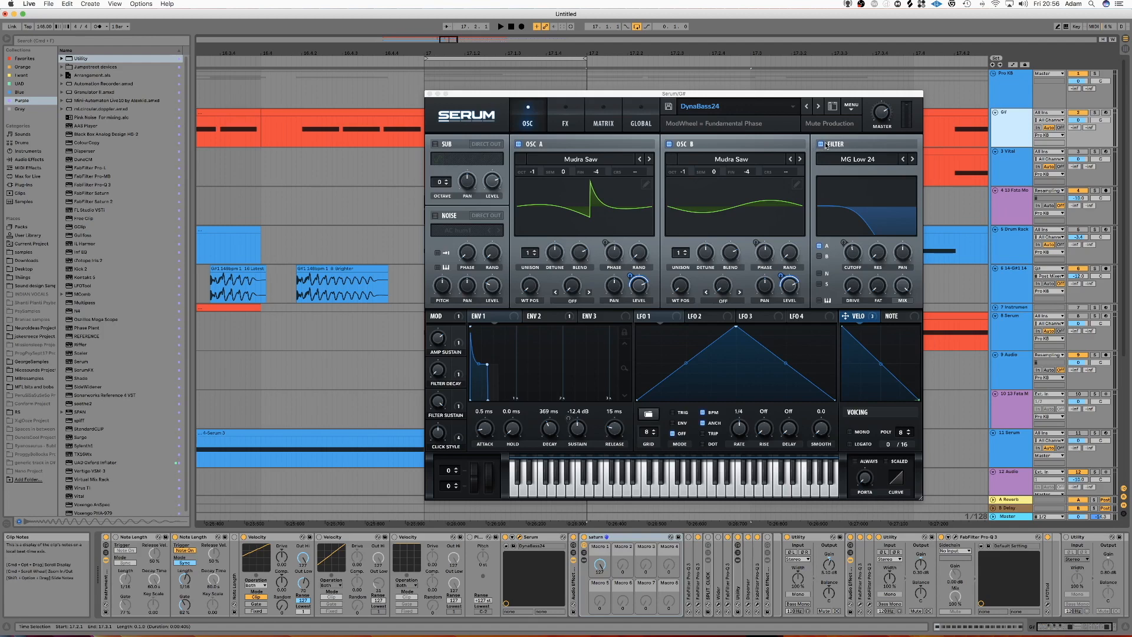
pyautogui.click(823, 145)
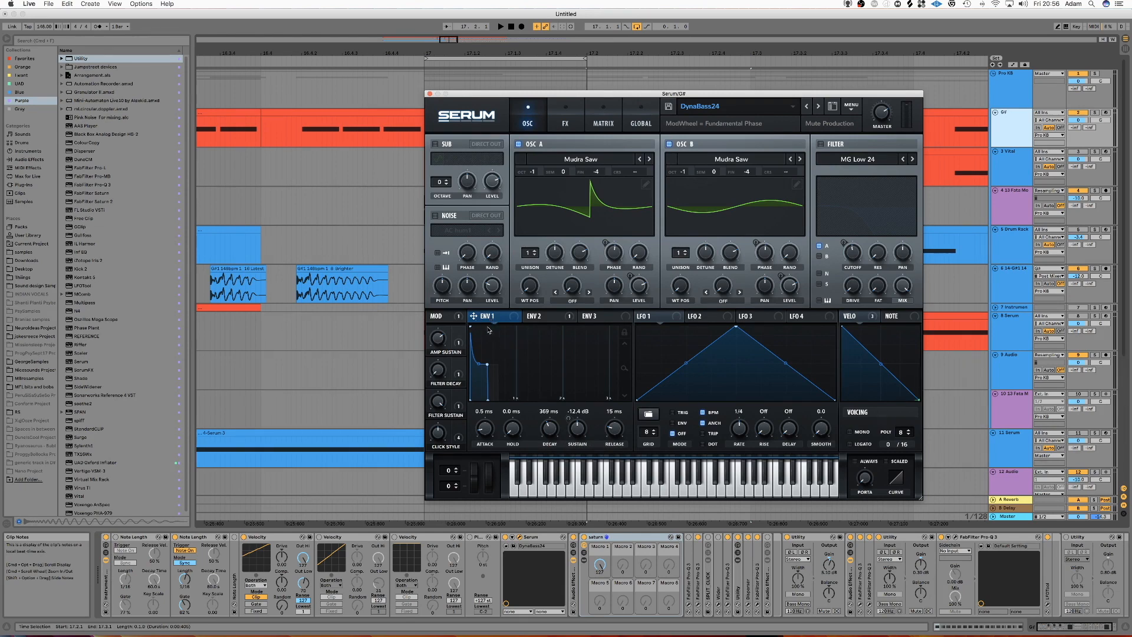
# Step: Reset Serum's Env 1 sustain to its default, close the synth window, and turn off the track's Note Length device
pyautogui.doubleClick(575, 436)
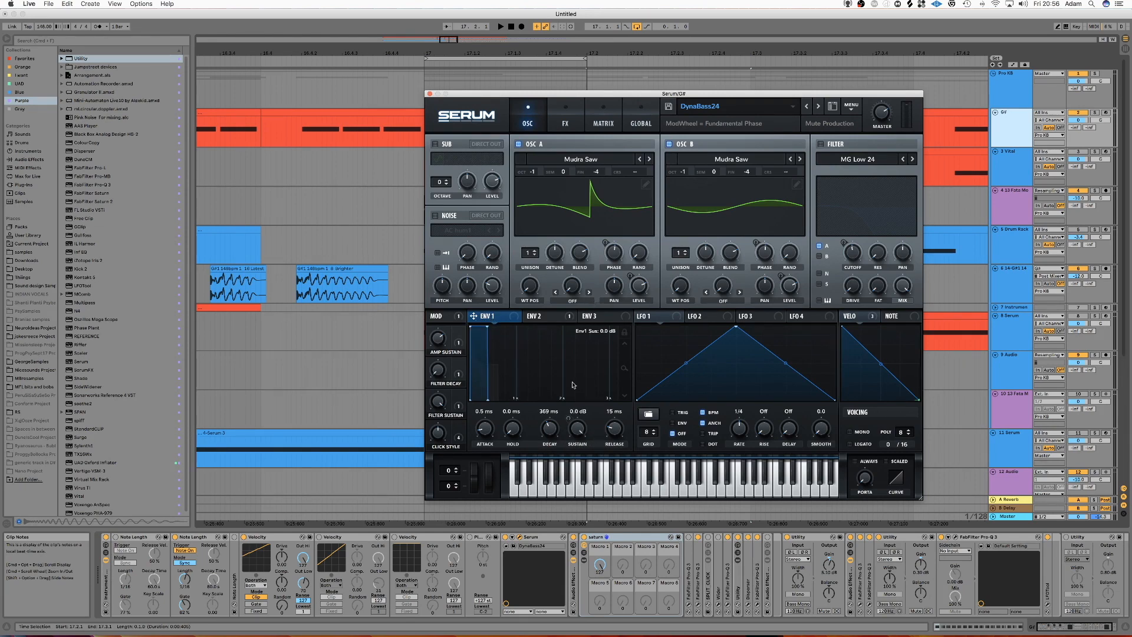
pyautogui.click(430, 94)
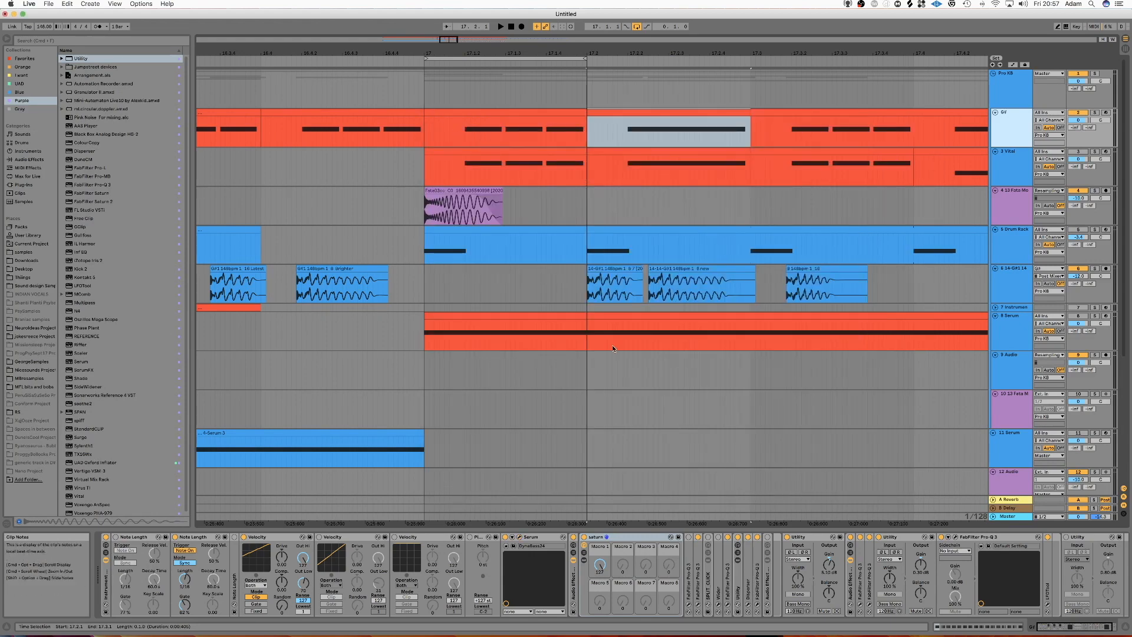
pyautogui.click(175, 537)
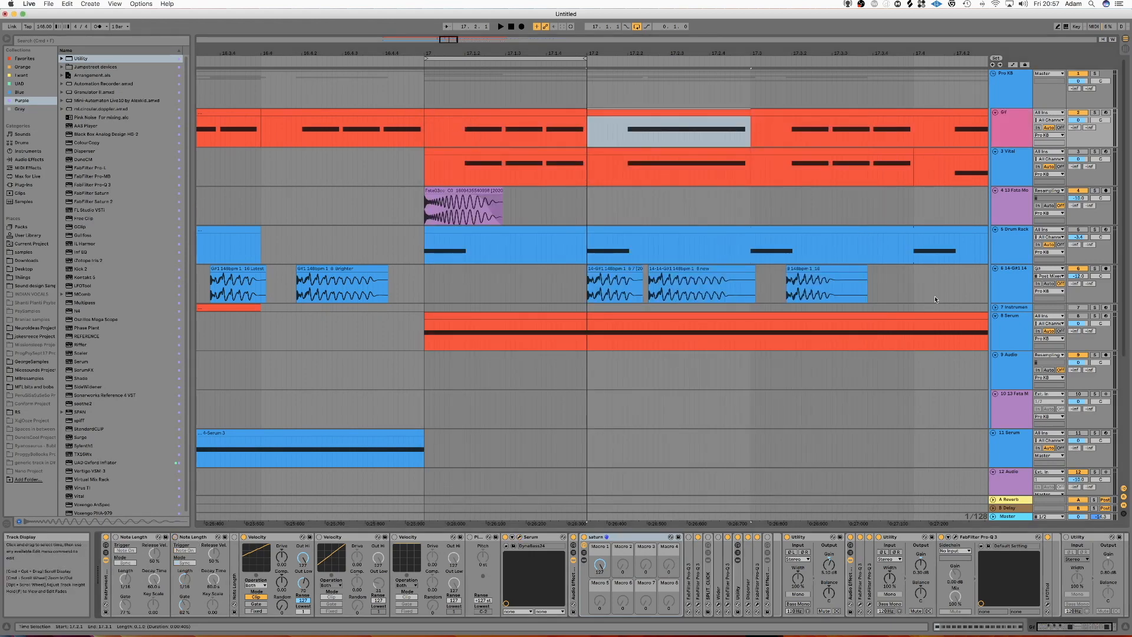
# Step: Arm the resampling audio track and record the G# bass note into it from 17.2
pyautogui.click(1082, 193)
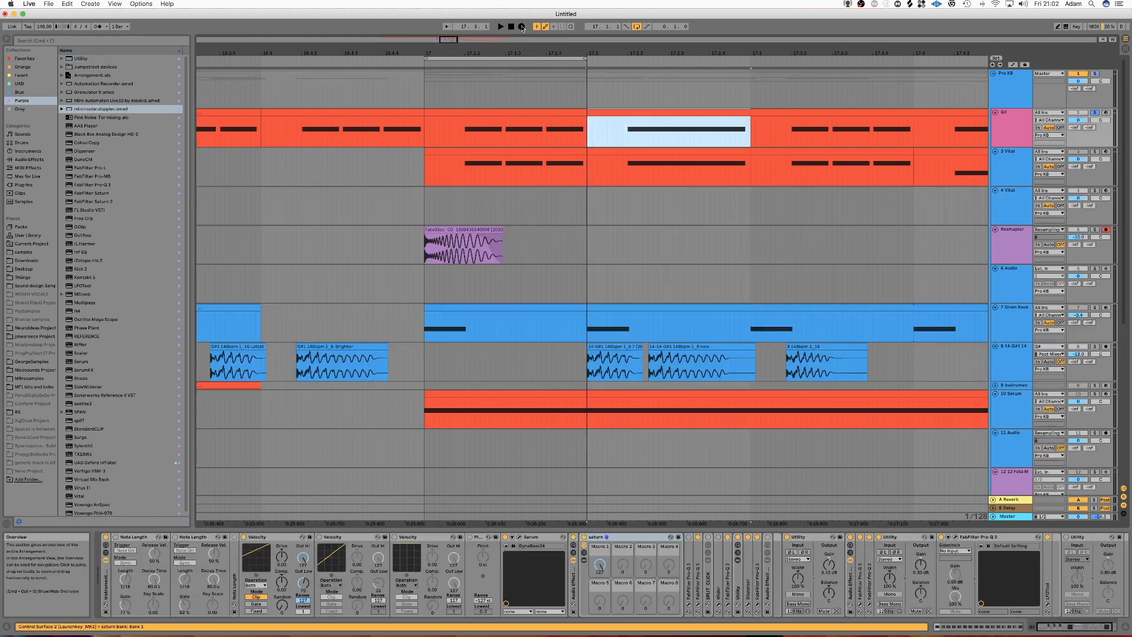
pyautogui.click(522, 27)
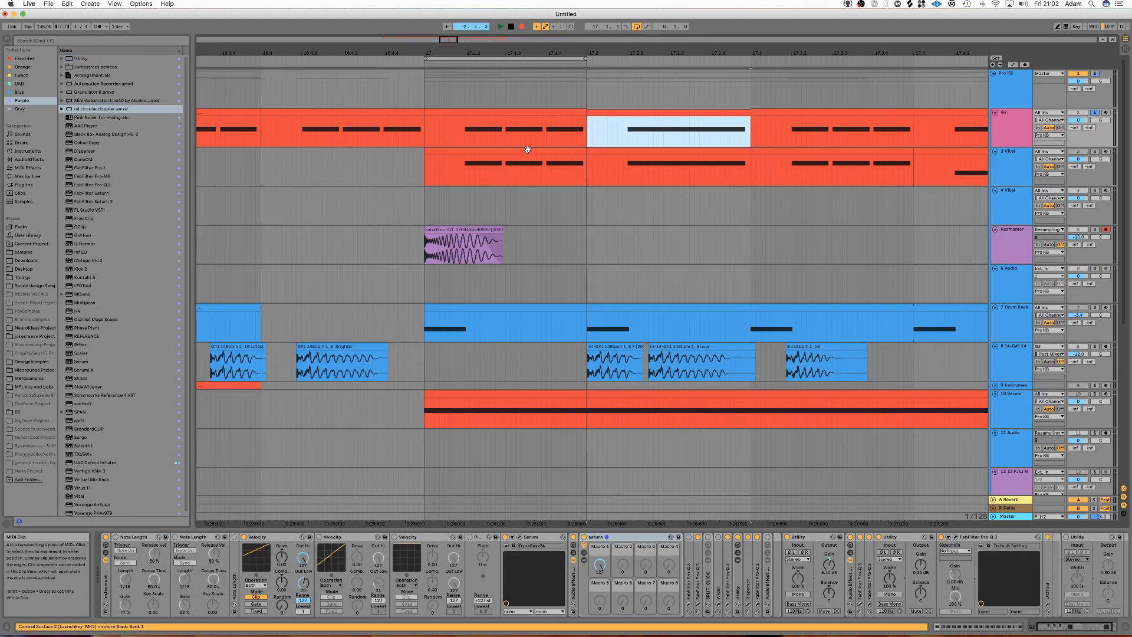
pyautogui.press('space')
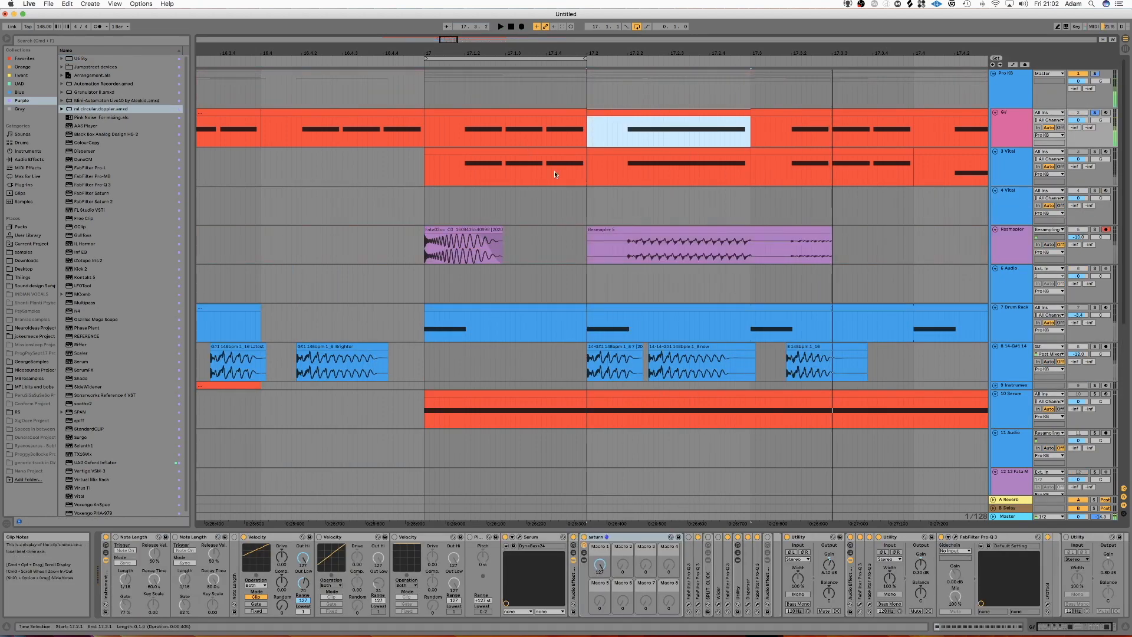
# Step: Open the recorded Resampler clip's waveform and examine the first transient against the repeating wave cycles after it
pyautogui.click(765, 231)
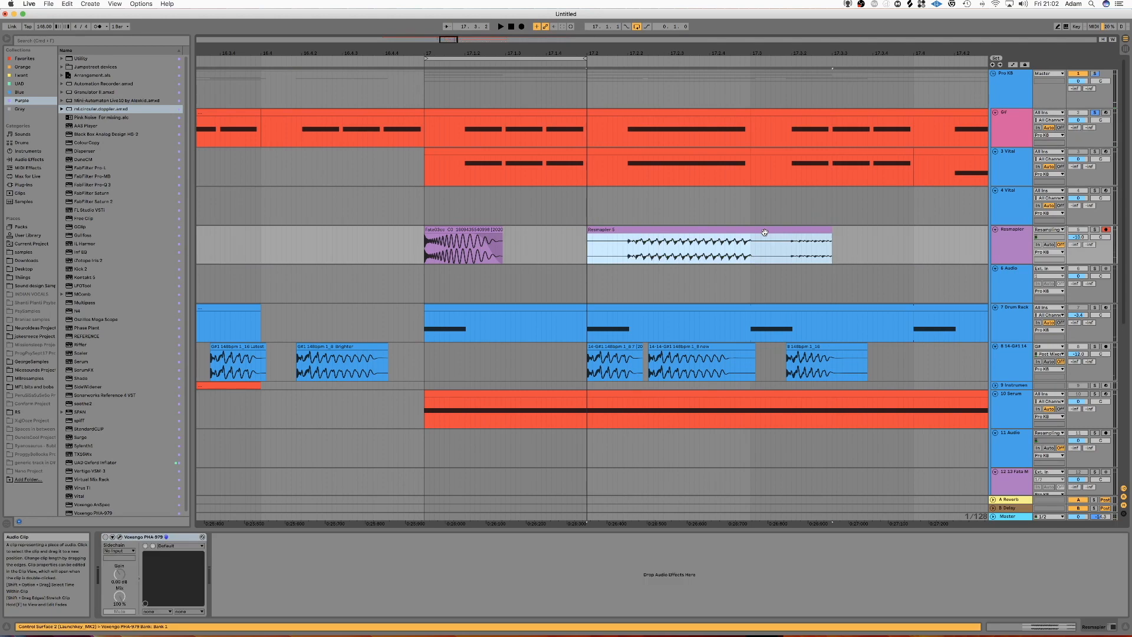
pyautogui.doubleClick(730, 233)
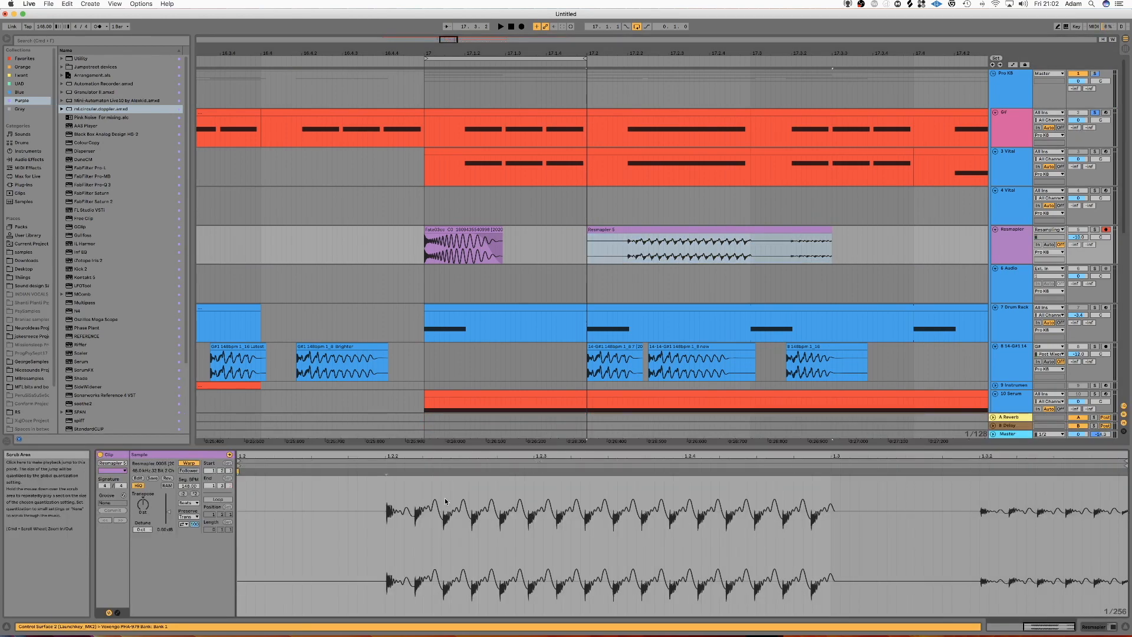
pyautogui.moveTo(415, 518); pyautogui.dragTo(384, 518)
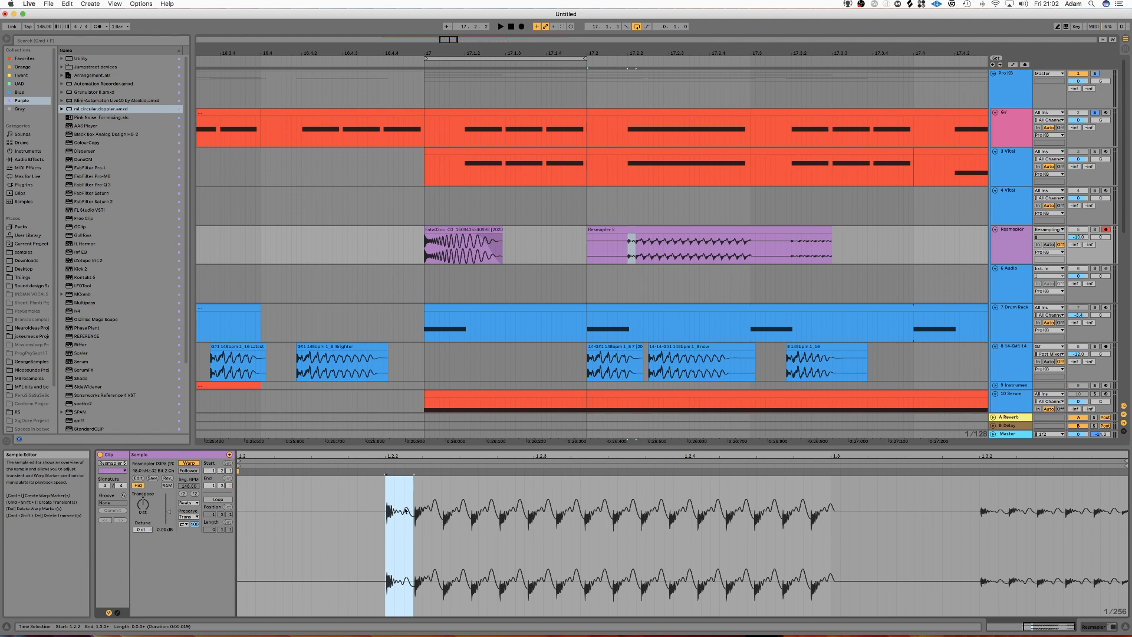
pyautogui.moveTo(415, 526); pyautogui.dragTo(574, 524)
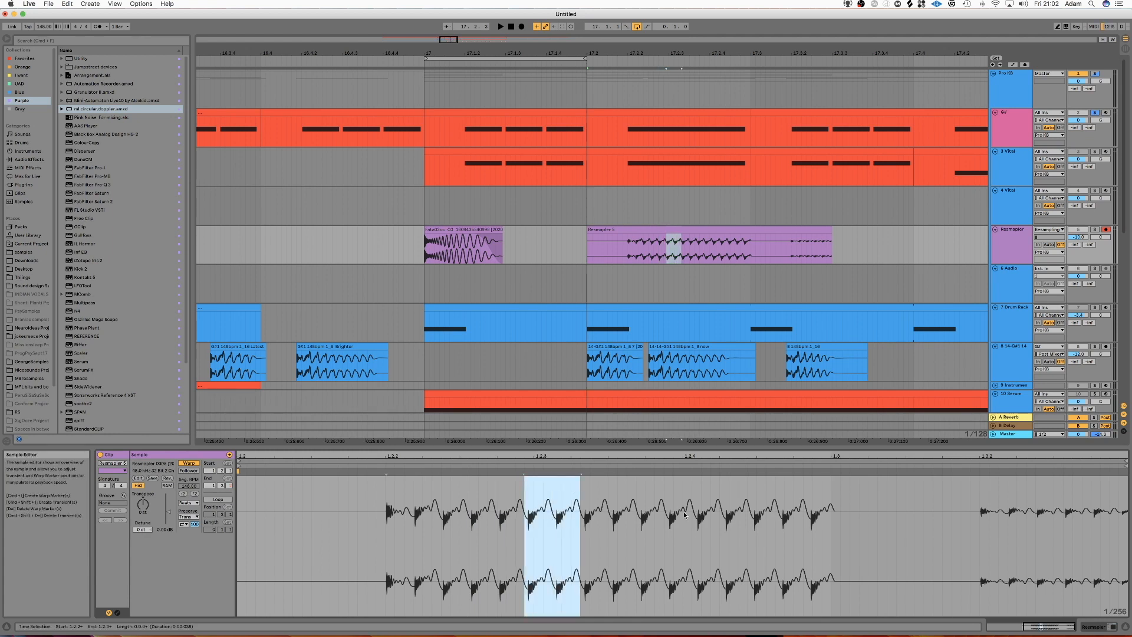
# Step: Split the recorded clip just after 17.3, past the end of the first bass note, and delete the remainder
pyautogui.click(762, 246)
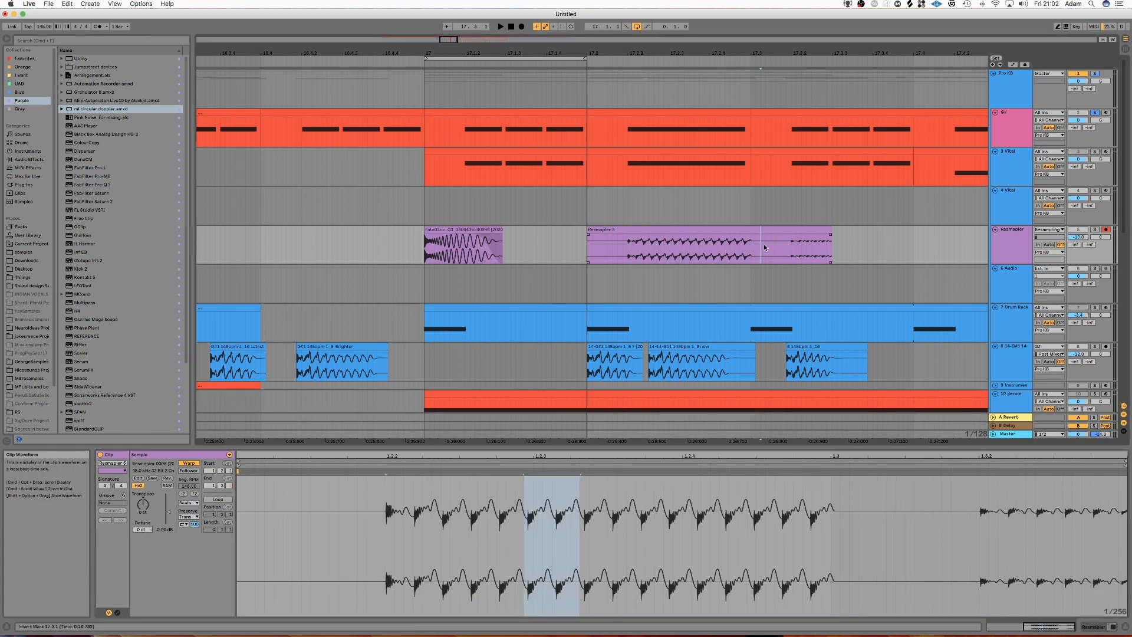
pyautogui.press('super+e')
pyautogui.click(783, 230)
pyautogui.press('Delete')
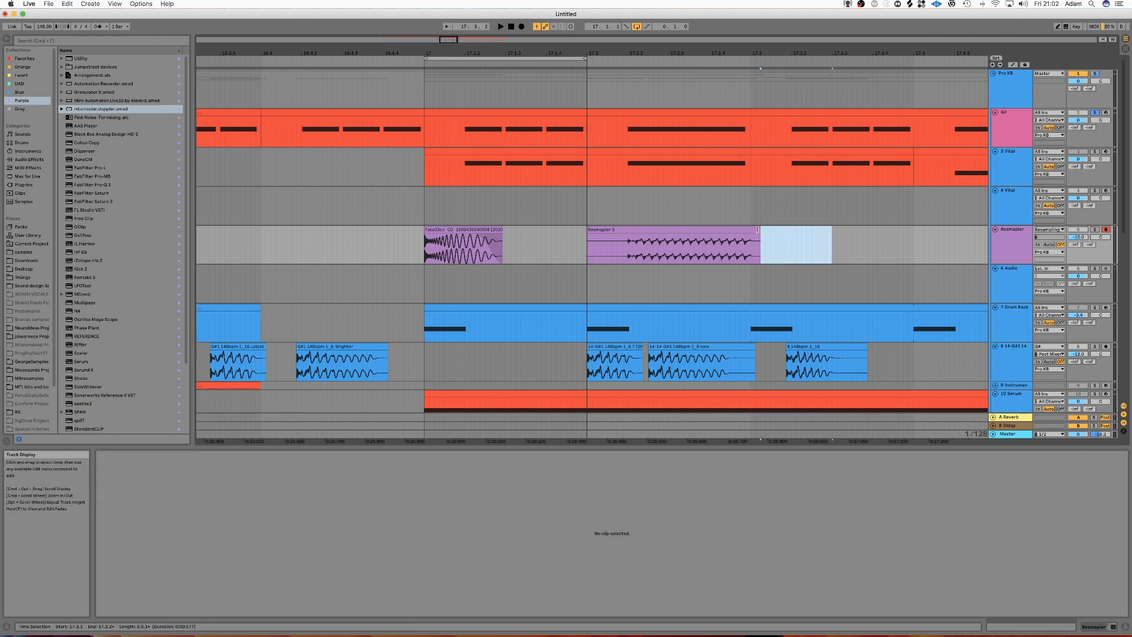
# Step: Trim the silence from the recorded clip's start to just before the first transient, and consolidate the clip
pyautogui.click(675, 230)
pyautogui.moveTo(588, 231); pyautogui.dragTo(623, 230)
pyautogui.press('super+j')
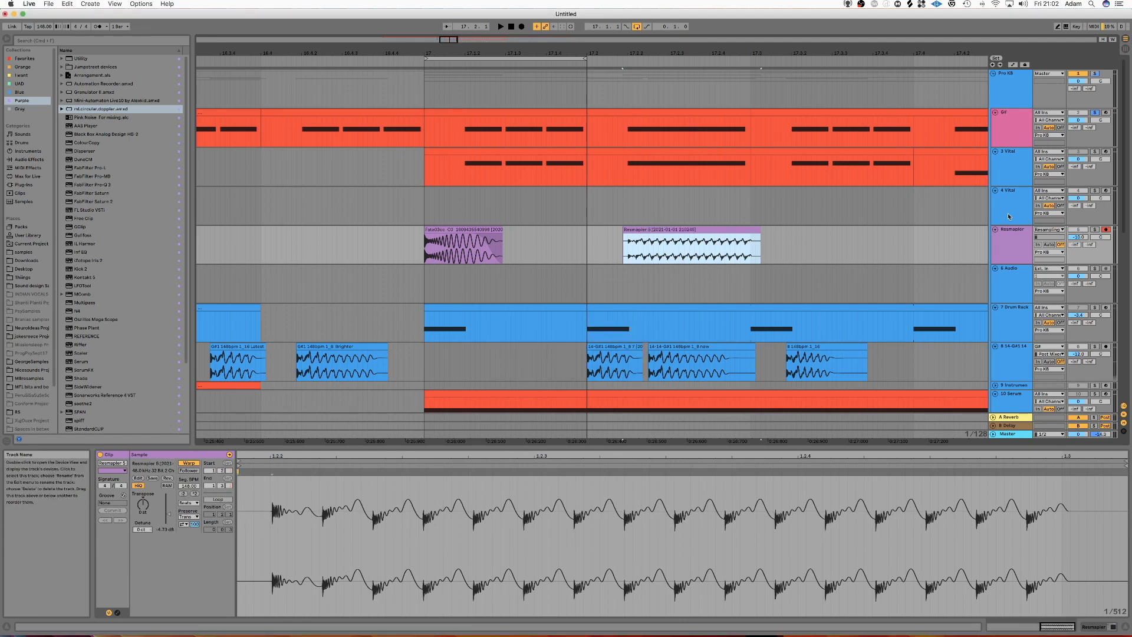
# Step: Load the recorded Resmapler clip into oscillator 1 of Vital on track 4, using the Pitch Splice import mode
pyautogui.click(1009, 209)
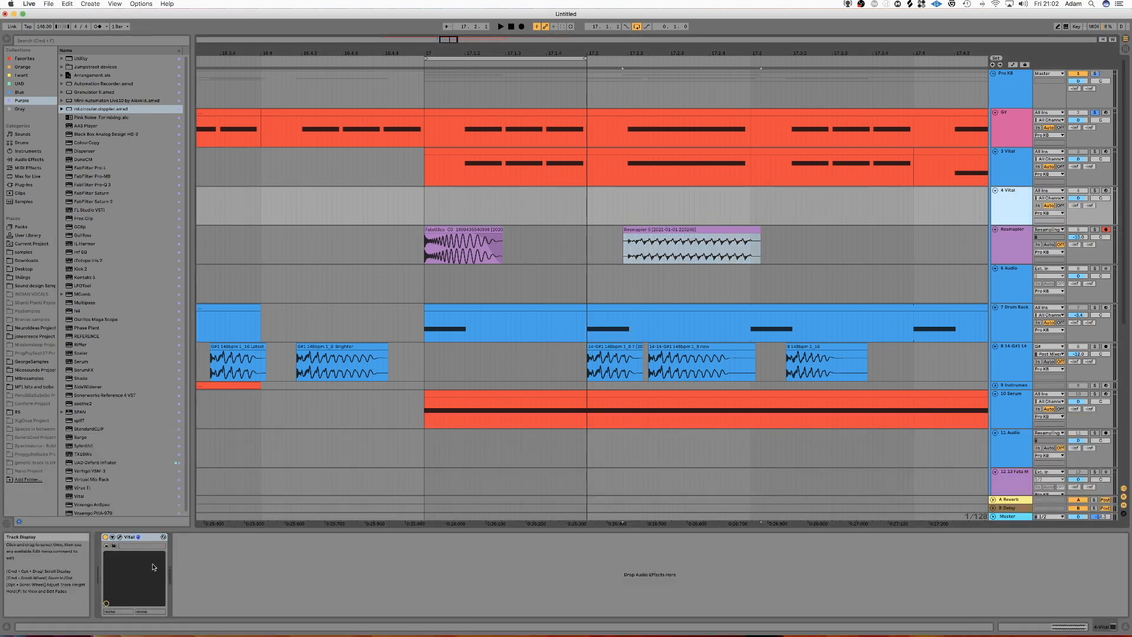
pyautogui.click(119, 537)
pyautogui.moveTo(689, 114); pyautogui.dragTo(747, 278)
pyautogui.click(643, 237)
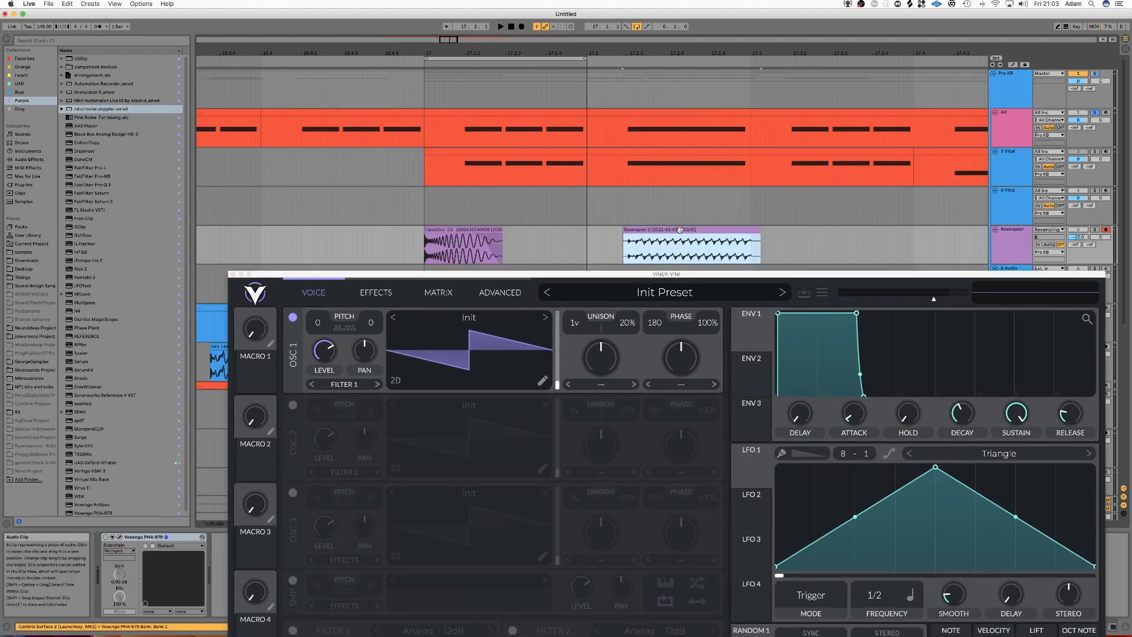
pyautogui.moveTo(680, 230); pyautogui.dragTo(503, 293)
pyautogui.moveTo(469, 419); pyautogui.dragTo(474, 372)
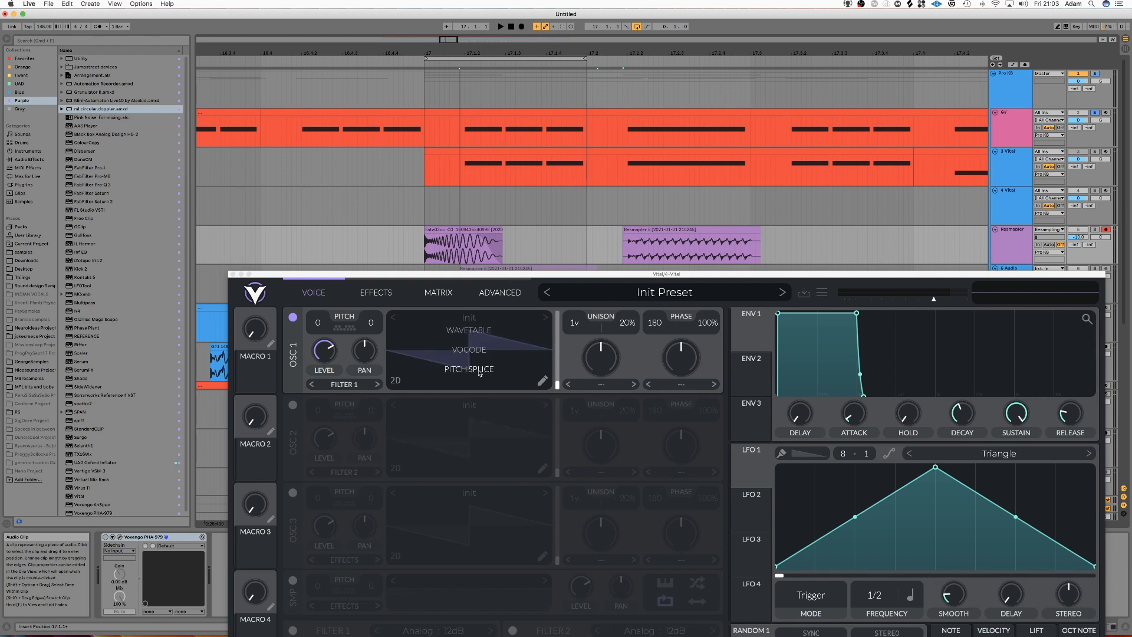
pyautogui.moveTo(477, 373)
pyautogui.mouseDown()
pyautogui.moveTo(469, 338)
pyautogui.moveTo(467, 373)
pyautogui.mouseUp()
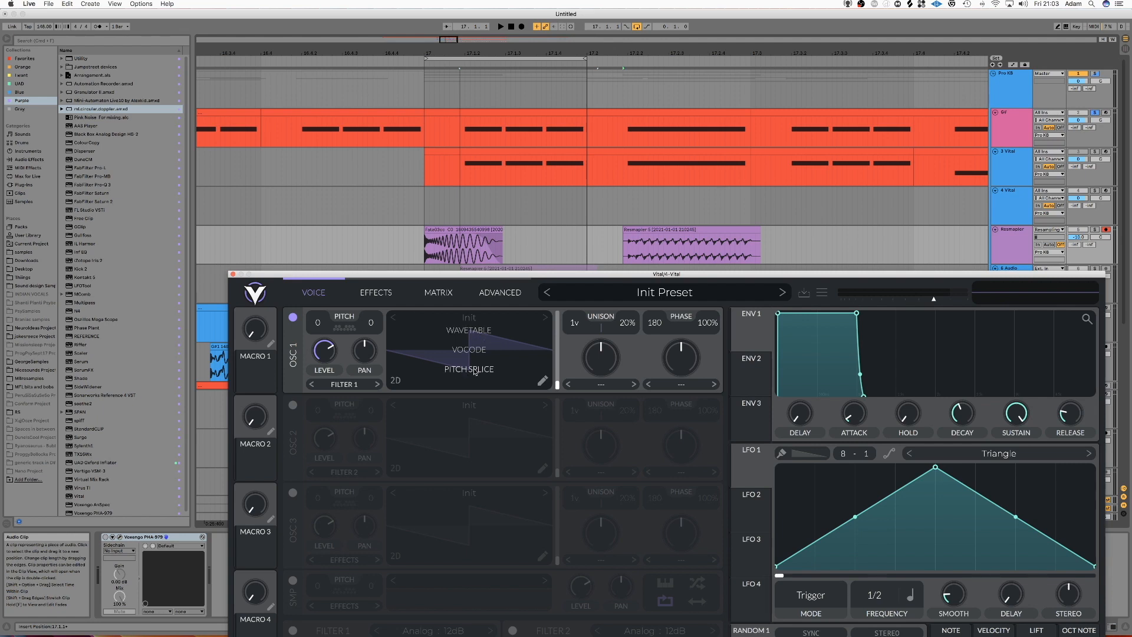
pyautogui.moveTo(475, 371); pyautogui.dragTo(476, 372)
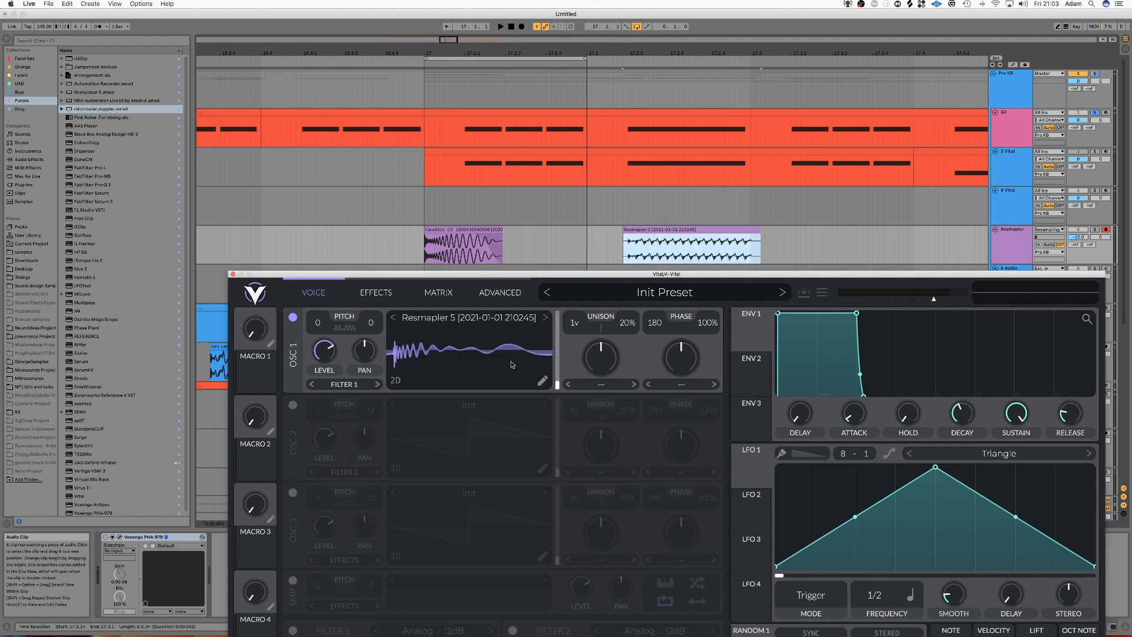
# Step: Copy the 3 Vital MIDI notes between 17.1 and 17.2 onto the 4 Vital track, solo it and audition the sound
pyautogui.moveTo(536, 275); pyautogui.dragTo(544, 361)
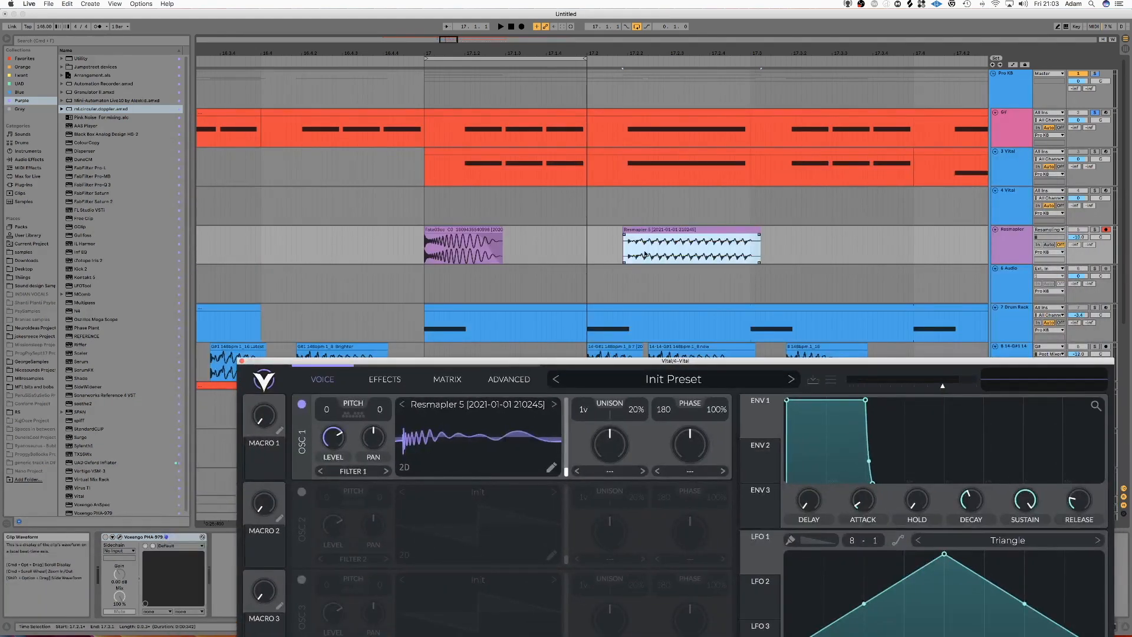
pyautogui.click(995, 196)
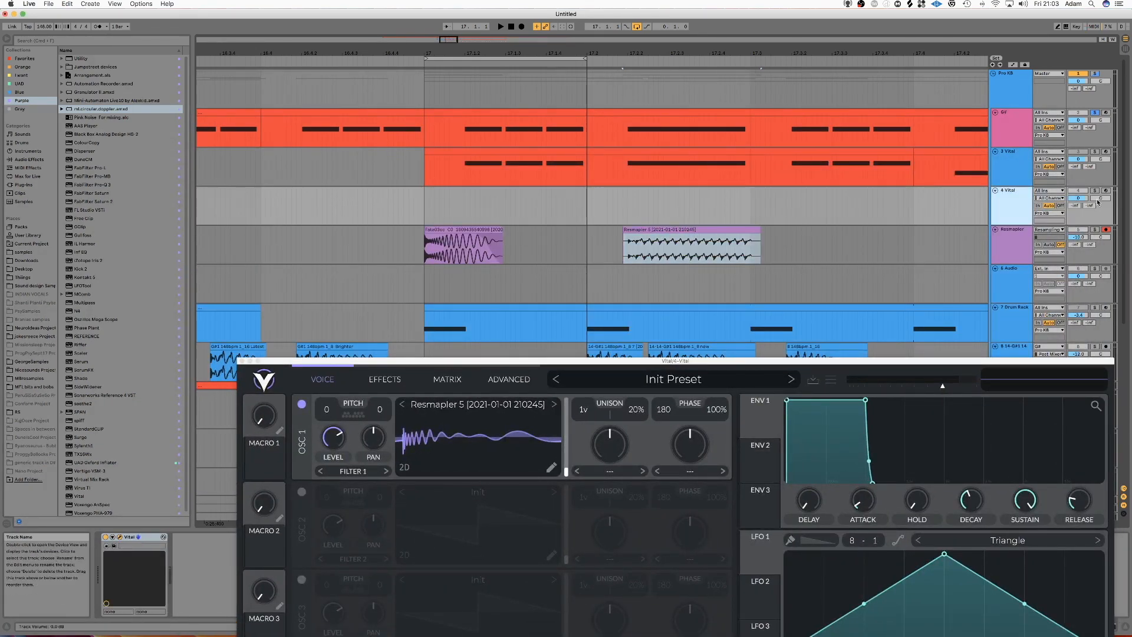
pyautogui.moveTo(546, 154); pyautogui.dragTo(547, 197)
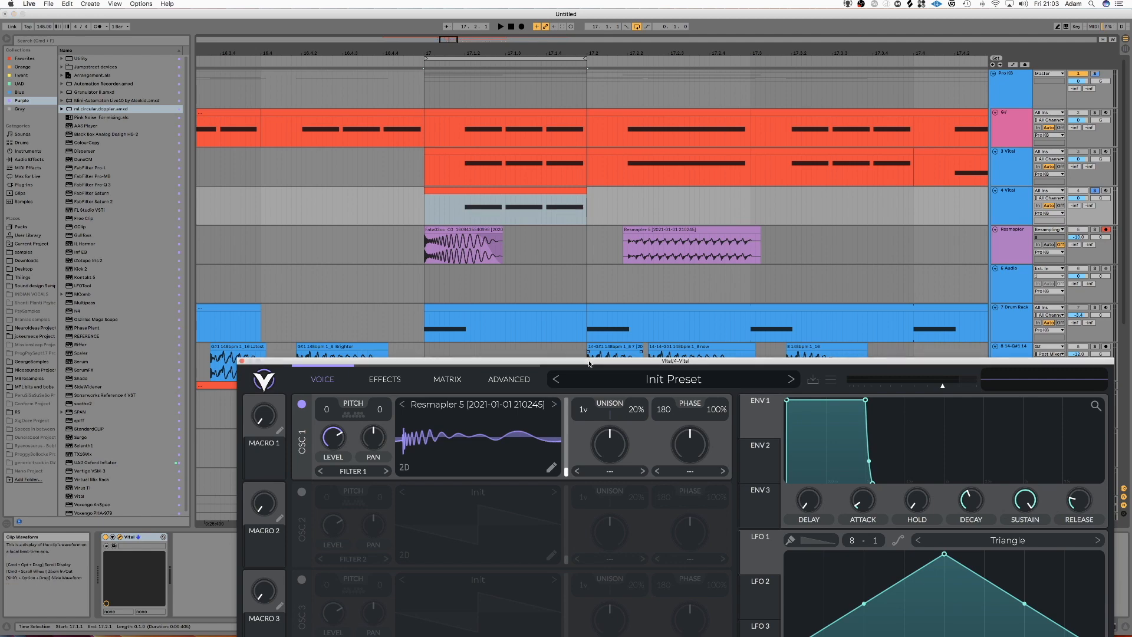
pyautogui.moveTo(589, 361); pyautogui.dragTo(545, 251)
pyautogui.press('space')
pyautogui.press('space')
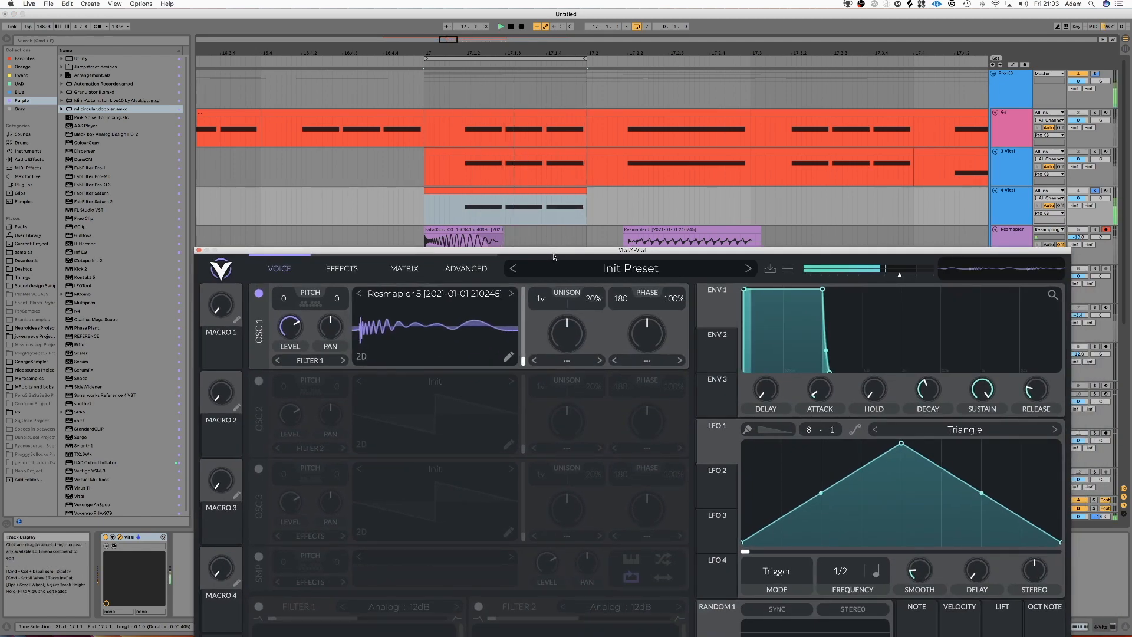
# Step: Open oscillator 1's wavetable editor and move the audio file source's position to 7736.5
pyautogui.doubleClick(490, 251)
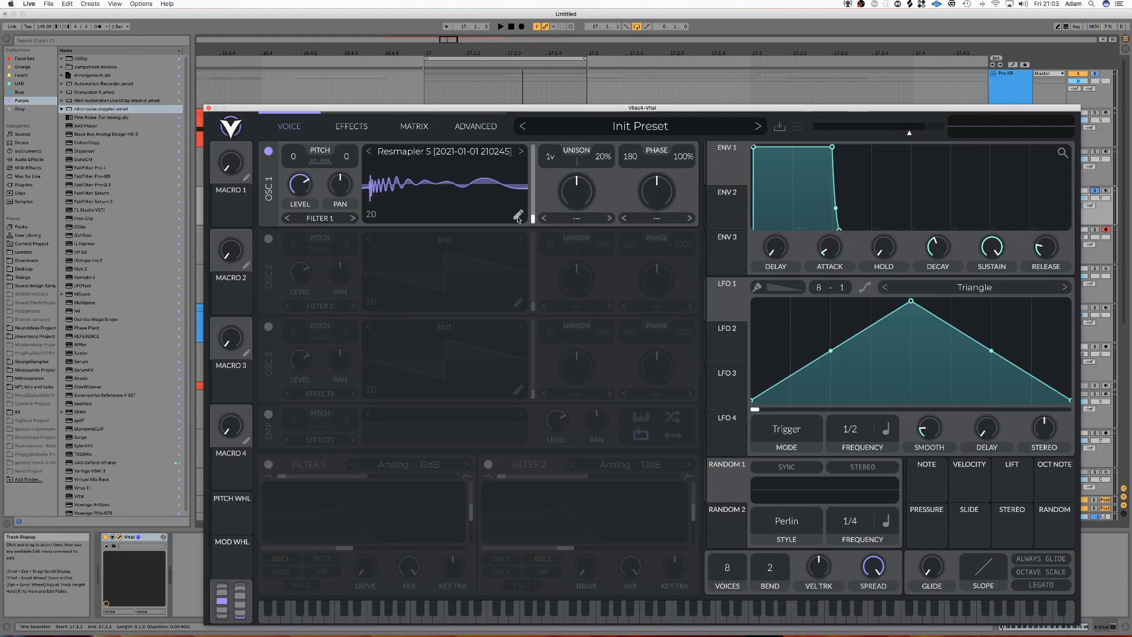
pyautogui.press('space')
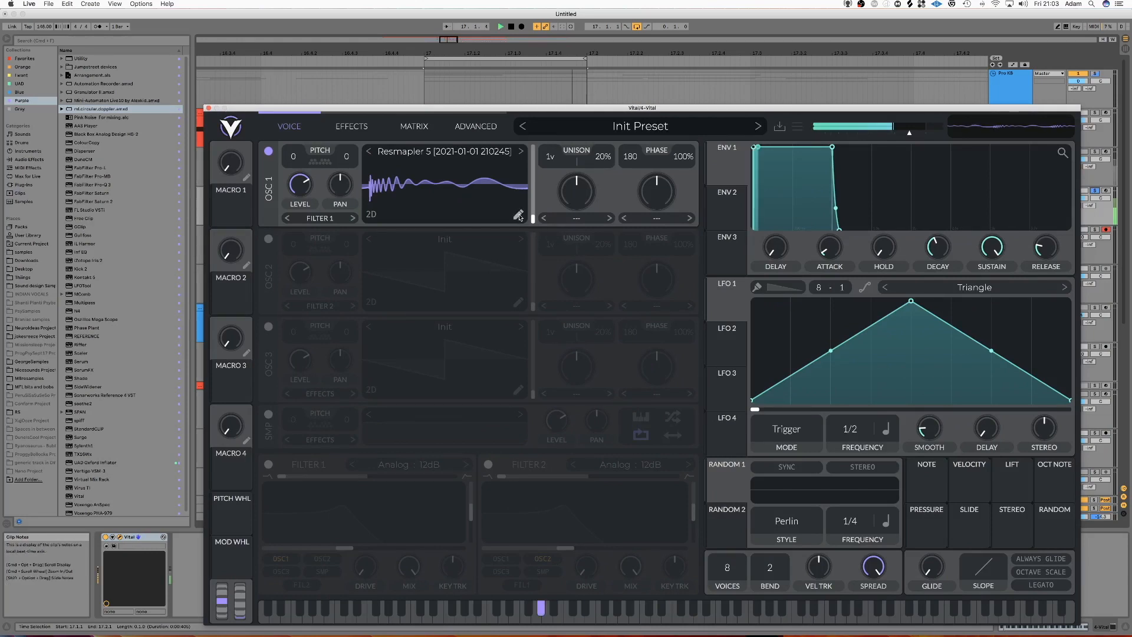
pyautogui.click(518, 215)
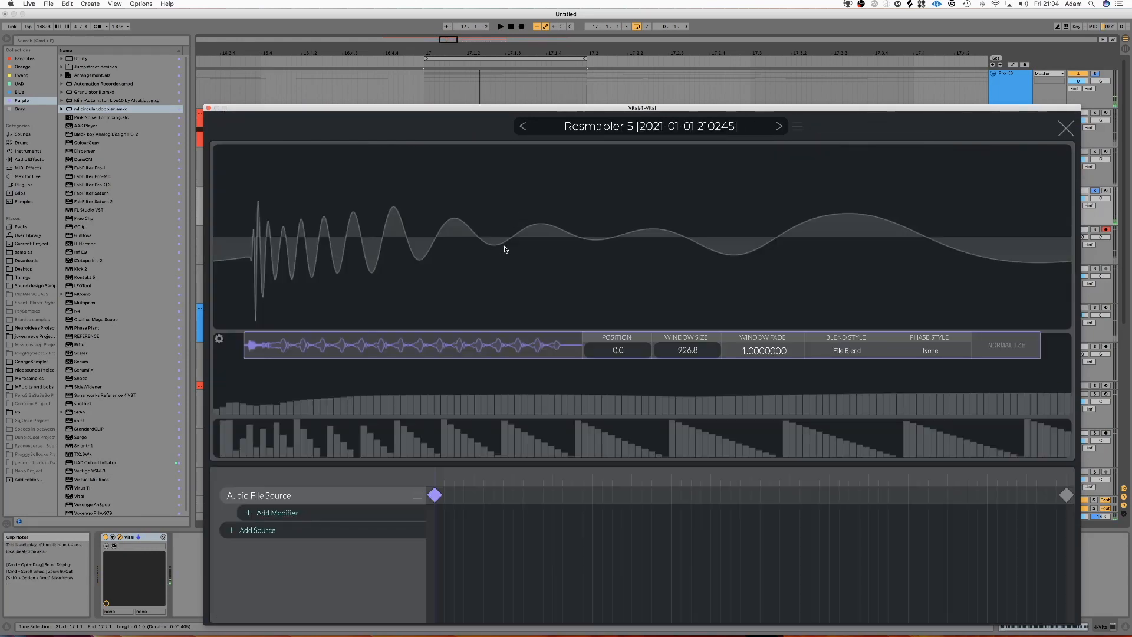
pyautogui.moveTo(250, 348); pyautogui.dragTo(410, 346)
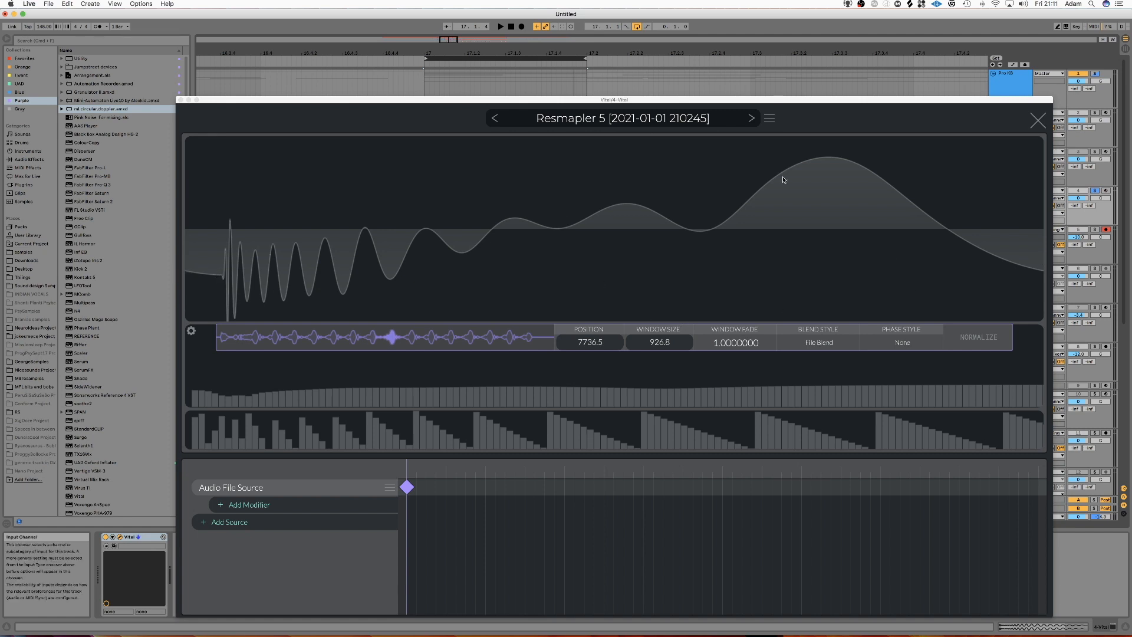
# Step: Set the audio file source's window size to 900
pyautogui.click(652, 342)
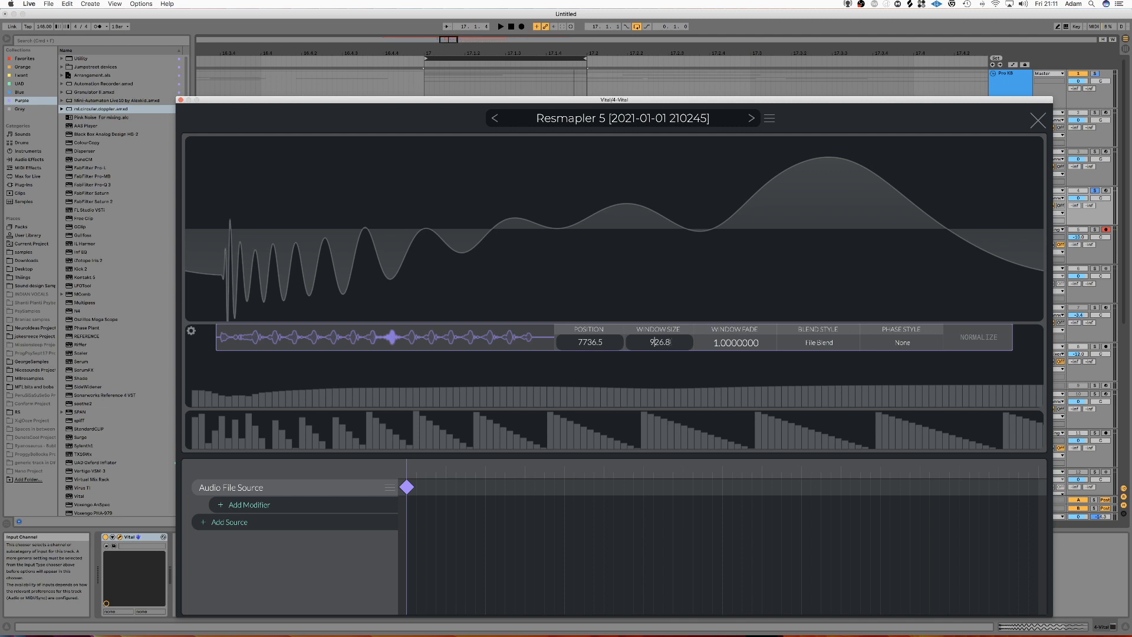
pyautogui.press('BackSpace')
pyautogui.press('BackSpace')
pyautogui.write('00')
pyautogui.press('Return')
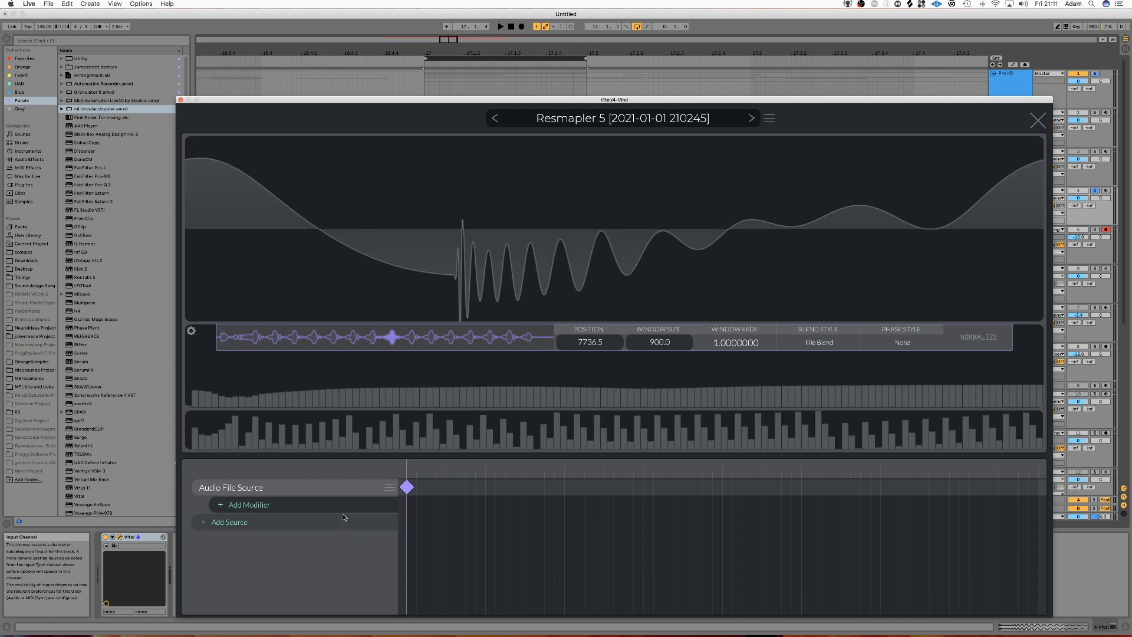
# Step: Add a Phase Shift modifier to the audio file source and shift the phase until the transient sits at the waveform's start
pyautogui.click(280, 506)
pyautogui.click(279, 522)
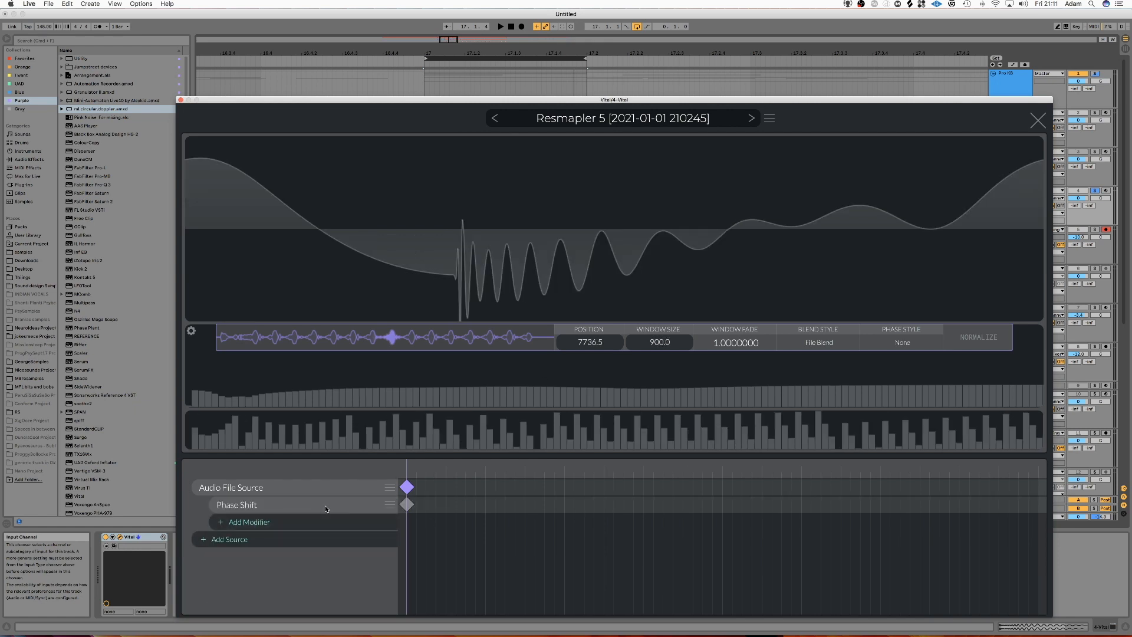
pyautogui.click(408, 506)
pyautogui.moveTo(594, 339); pyautogui.dragTo(554, 342)
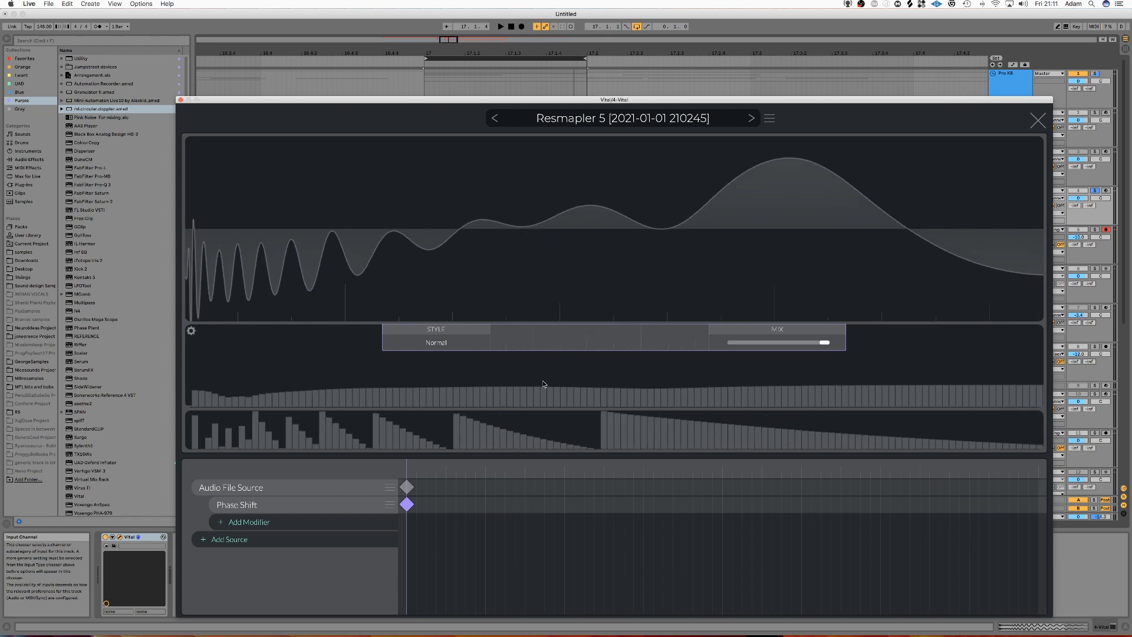
pyautogui.click(390, 488)
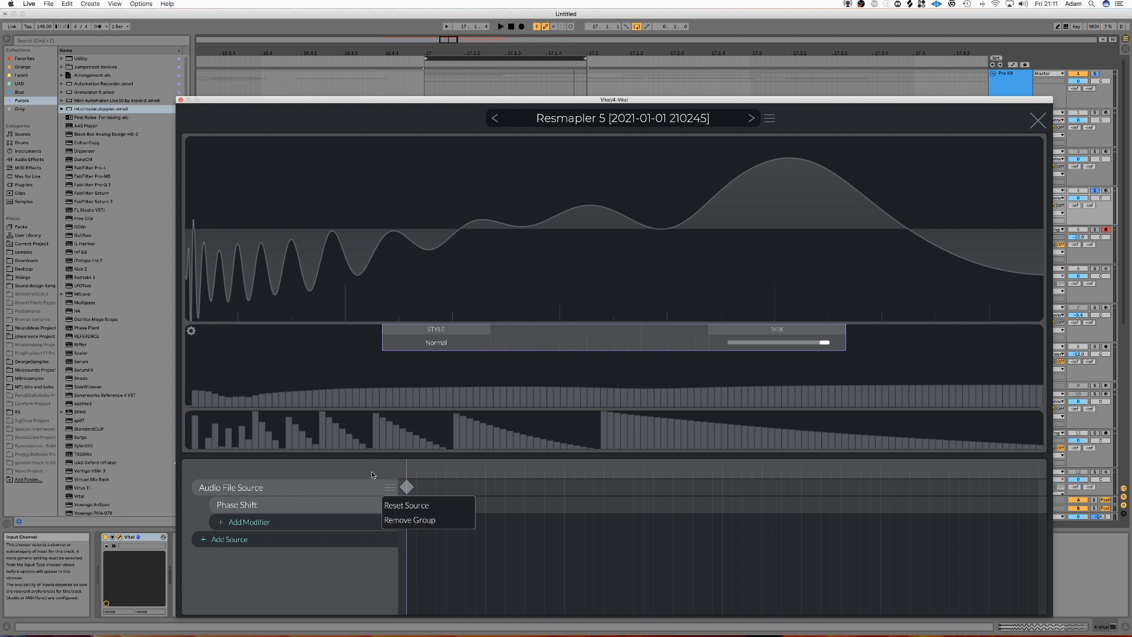
pyautogui.click(359, 488)
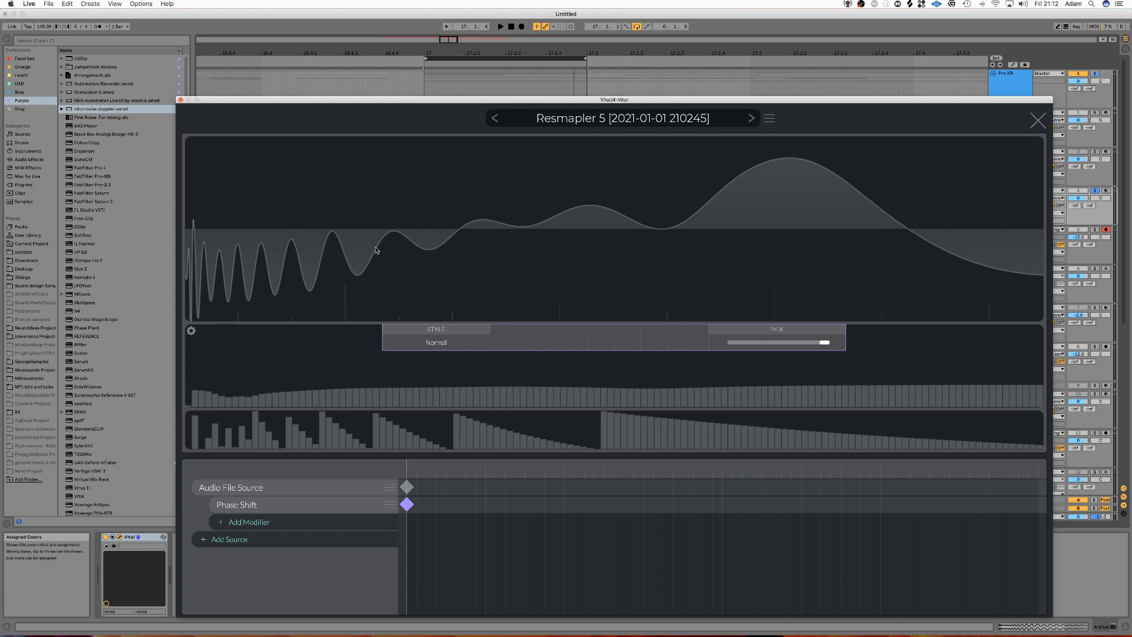
pyautogui.click(408, 488)
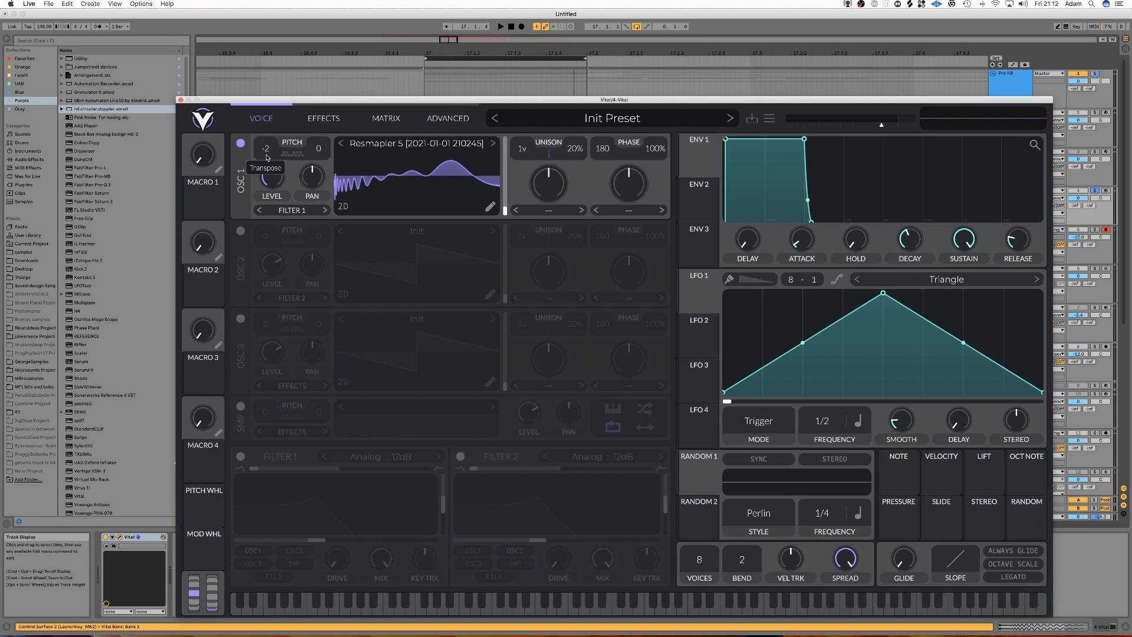
# Step: Transpose oscillator 1 to -12 semitones and set its phase randomization to 0%
pyautogui.moveTo(264, 188); pyautogui.dragTo(264, 201)
pyautogui.moveTo(655, 150); pyautogui.dragTo(663, 324)
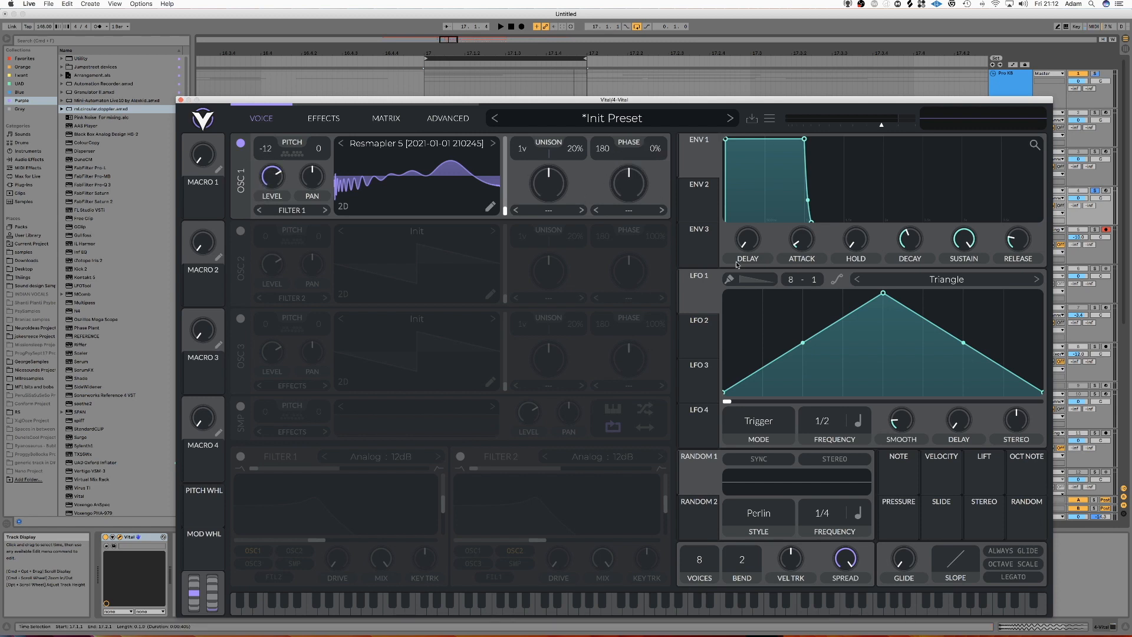
# Step: Minimise Filter 2's resonance and modulate its cutoff with ENV 2, shaped to zero sustain and a short decay
pyautogui.click(699, 199)
pyautogui.moveTo(699, 203); pyautogui.dragTo(501, 542)
pyautogui.moveTo(665, 506); pyautogui.dragTo(665, 536)
pyautogui.moveTo(700, 203); pyautogui.dragTo(557, 536)
pyautogui.moveTo(965, 239); pyautogui.dragTo(927, 281)
pyautogui.moveTo(810, 221); pyautogui.dragTo(781, 219)
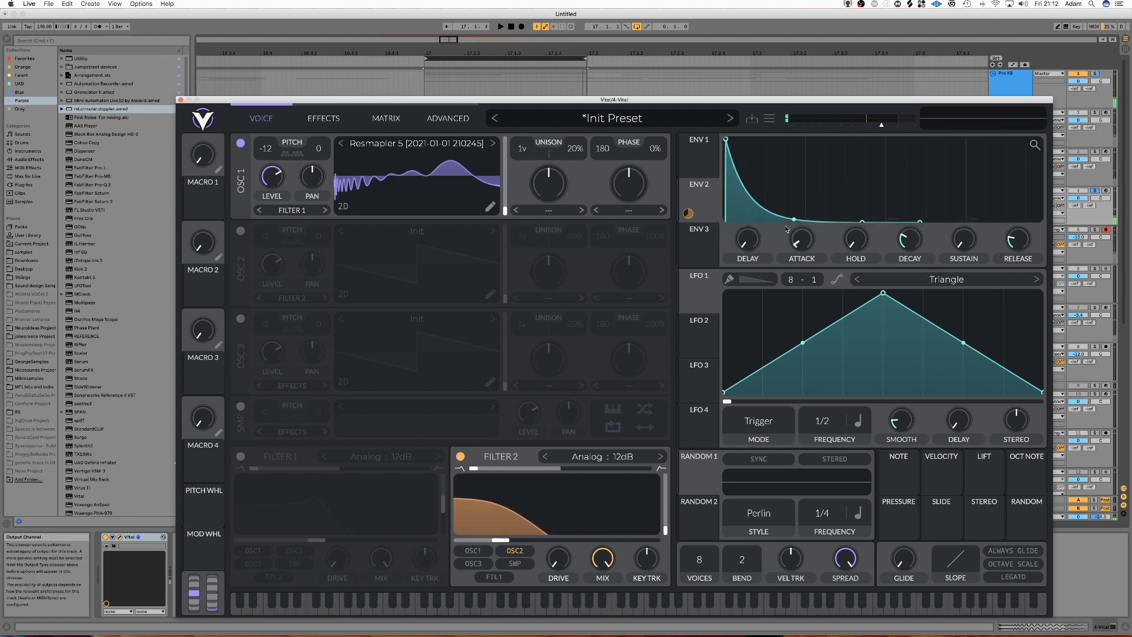
# Step: Route OSC1 instead of OSC2 into Filter 2, switch the filter to Analog 24dB, and audition the patch
pyautogui.click(473, 550)
pyautogui.click(515, 552)
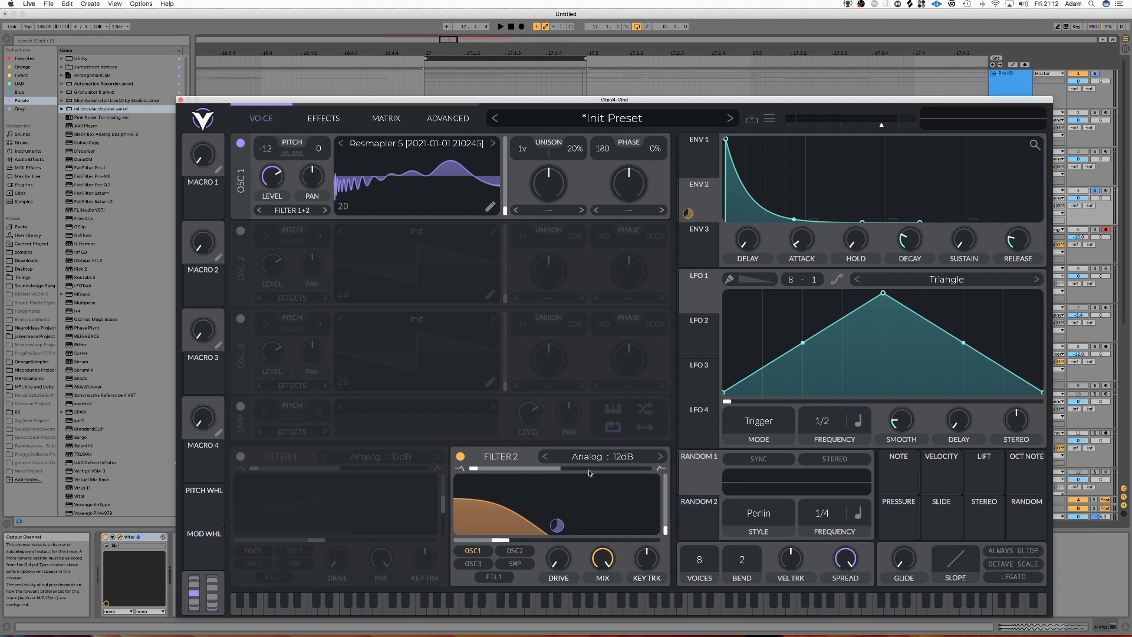
pyautogui.click(661, 457)
pyautogui.press('space')
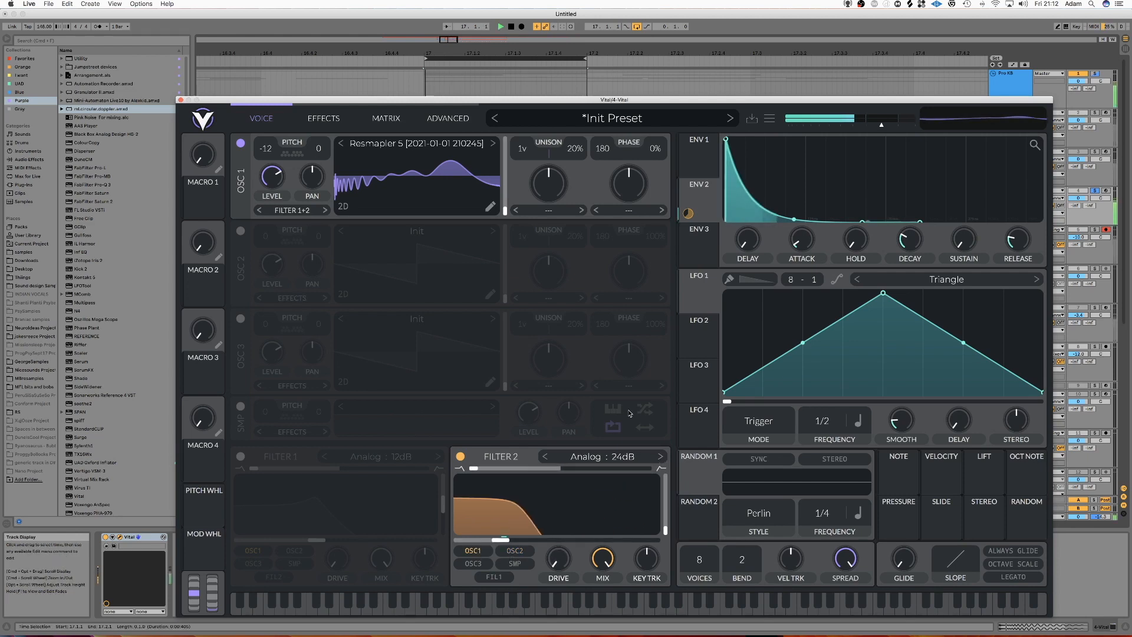
# Step: Raise ENV 2's sustain, decay and modulation amount, lower Filter 2's cutoff slightly, and set oscillator 1's phase to 175
pyautogui.moveTo(962, 242); pyautogui.dragTo(959, 226)
pyautogui.moveTo(605, 151); pyautogui.dragTo(605, 157)
pyautogui.moveTo(499, 542); pyautogui.dragTo(492, 542)
pyautogui.moveTo(557, 525); pyautogui.dragTo(557, 518)
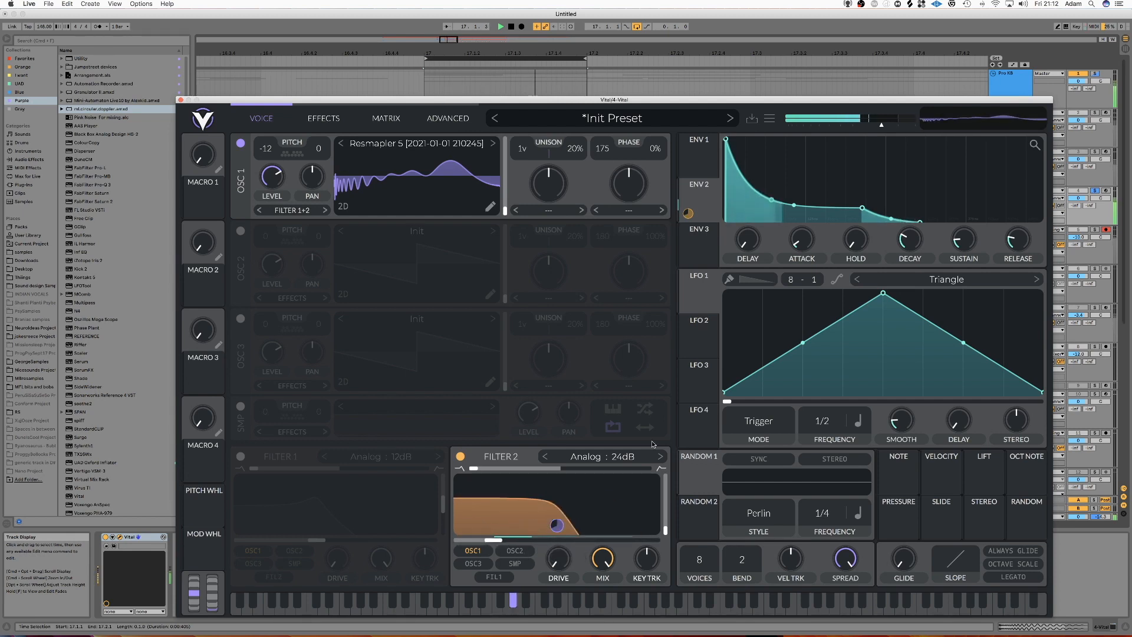
pyautogui.moveTo(917, 246); pyautogui.dragTo(917, 244)
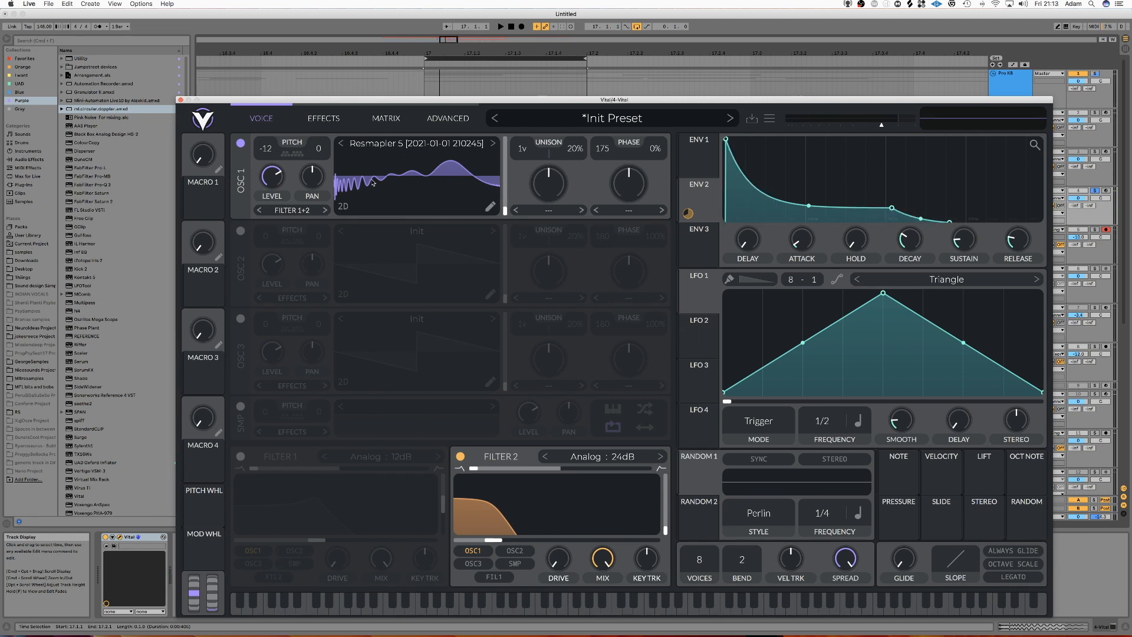
# Step: Add FabFilter Pro-Q 3 after Vital and cut about 2.6 dB with a bell at about 47 Hz
pyautogui.scroll(1, 405, 202)
pyautogui.click(180, 100)
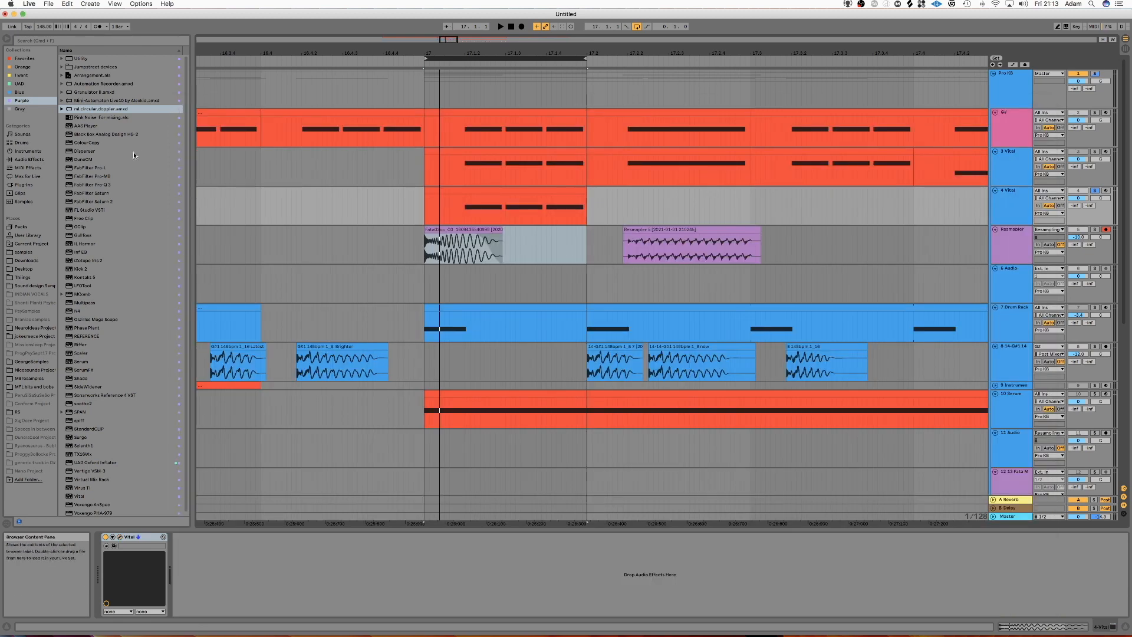
pyautogui.doubleClick(113, 185)
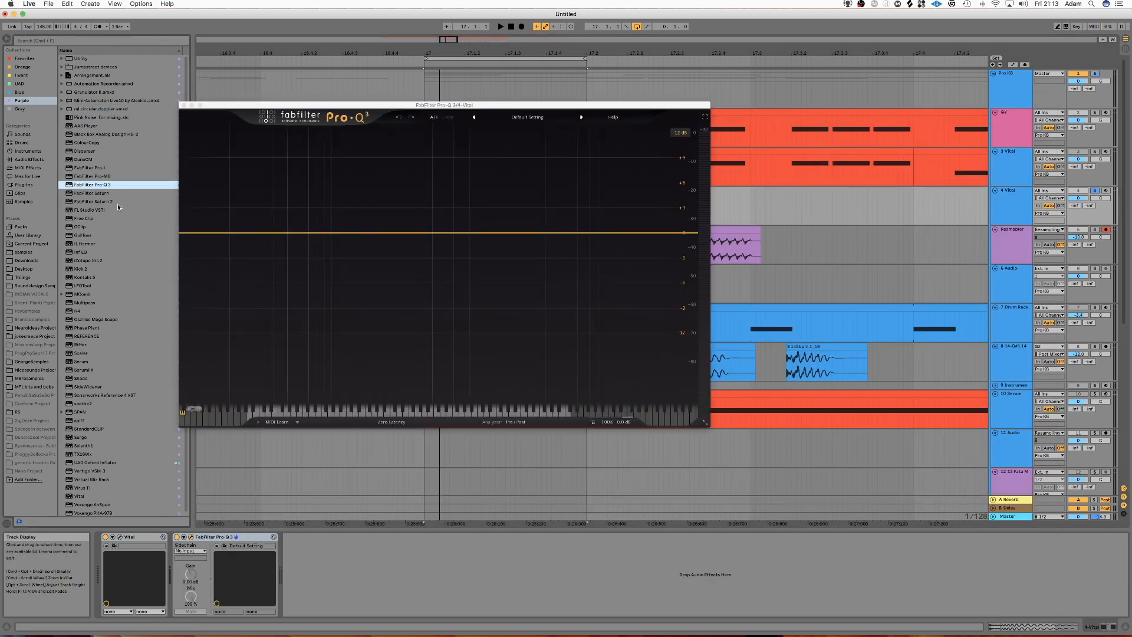
pyautogui.press('space')
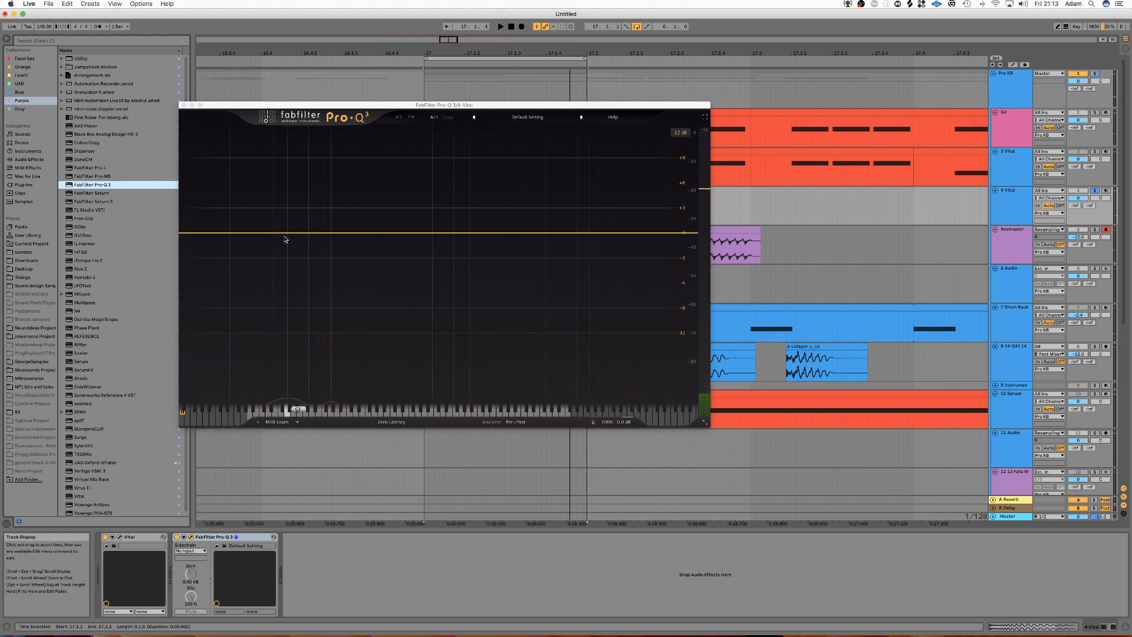
pyautogui.moveTo(286, 234); pyautogui.dragTo(283, 244)
pyautogui.moveTo(284, 250); pyautogui.dragTo(284, 254)
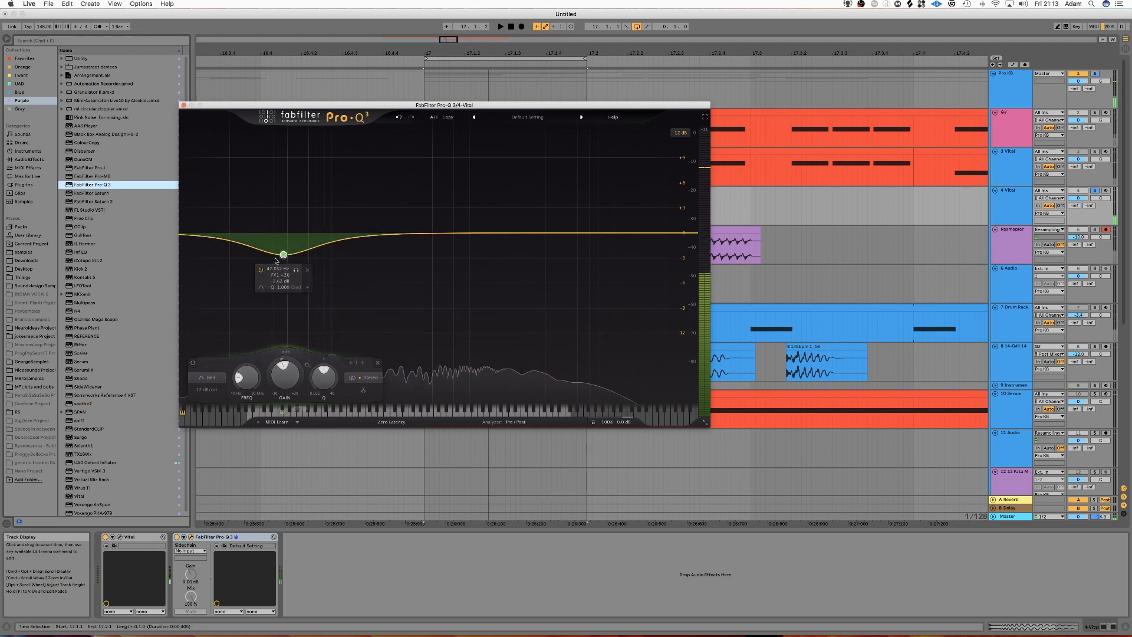
# Step: Boost about 1.8 dB with a second bell at about 175 Hz, audition the EQ, and close its window
pyautogui.moveTo(450, 234); pyautogui.dragTo(415, 220)
pyautogui.press('space')
pyautogui.press('space')
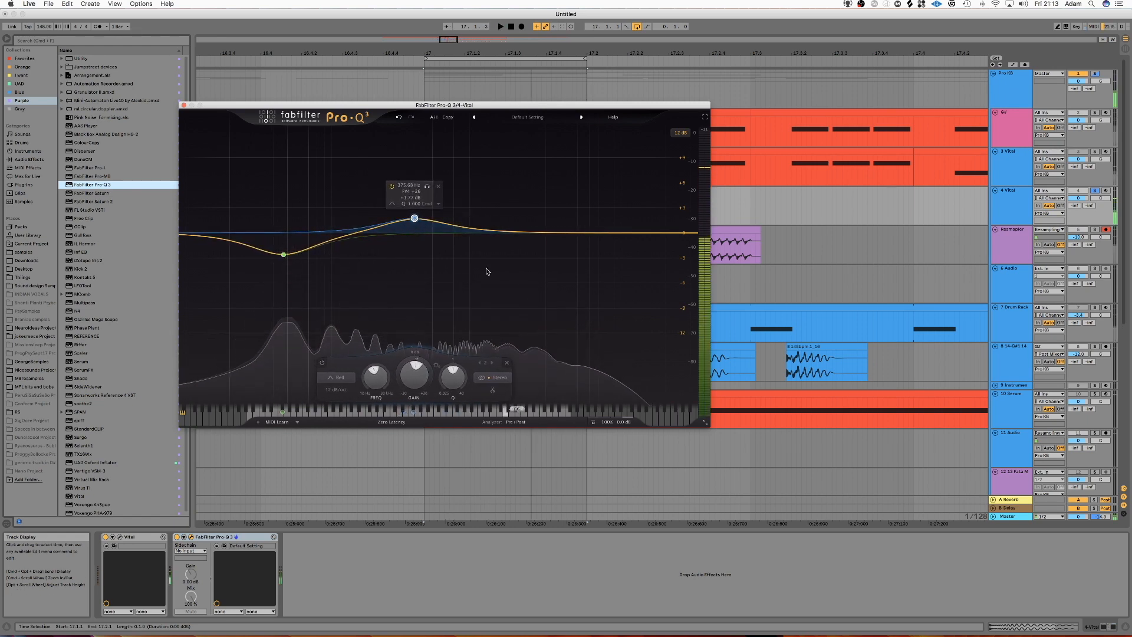
pyautogui.click(184, 105)
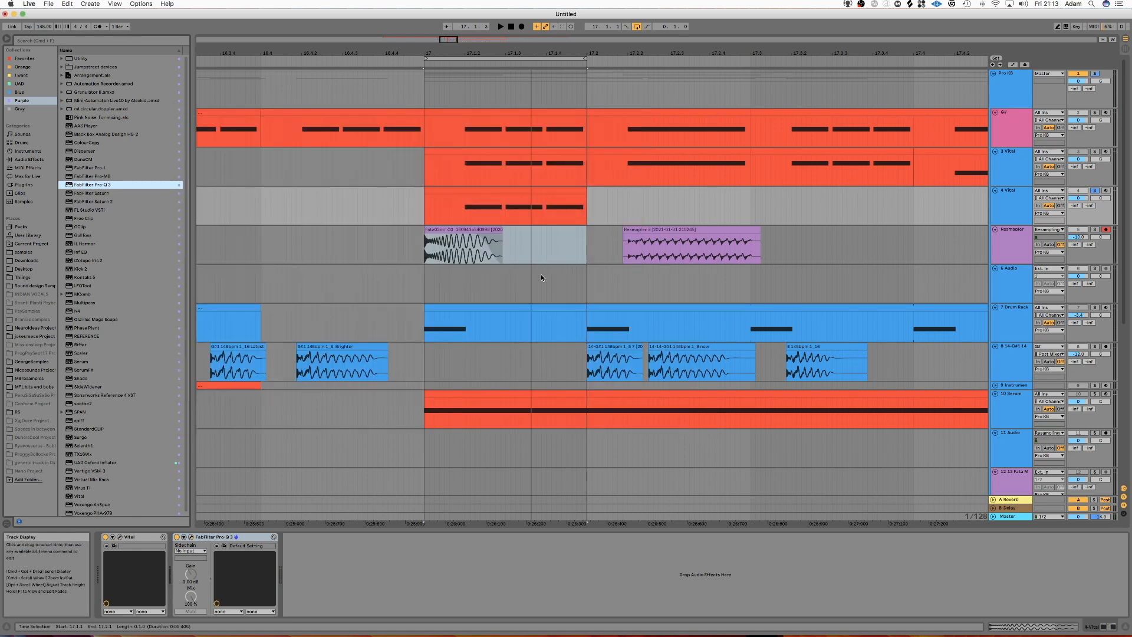
# Step: Open the recorded Resmapler clip's waveform again and examine its repeating transients
pyautogui.click(670, 231)
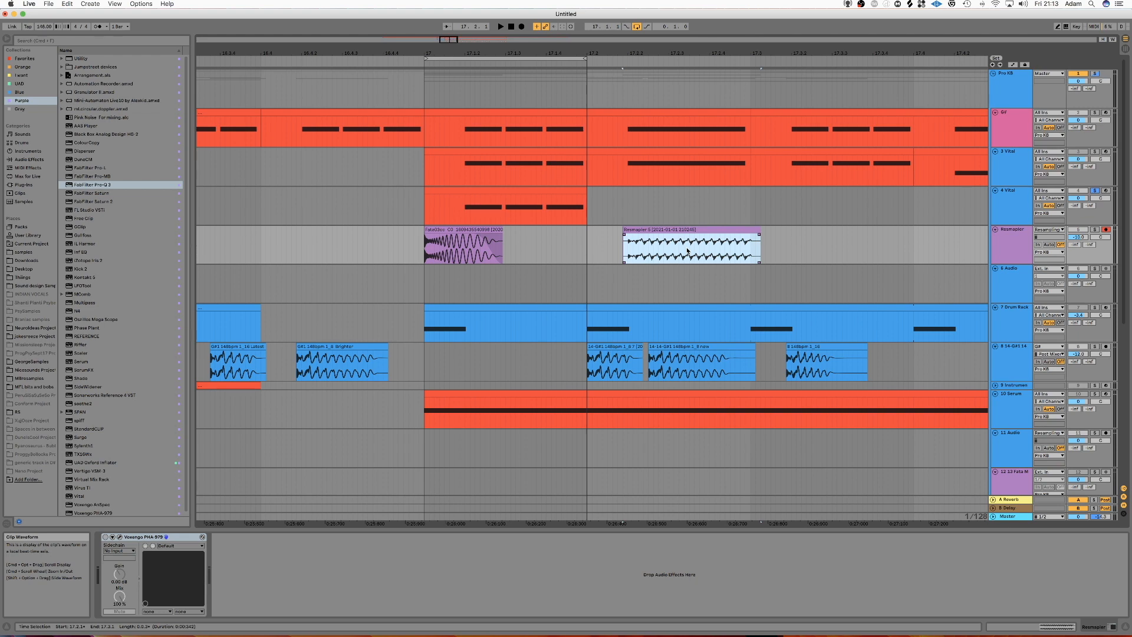
pyautogui.doubleClick(687, 250)
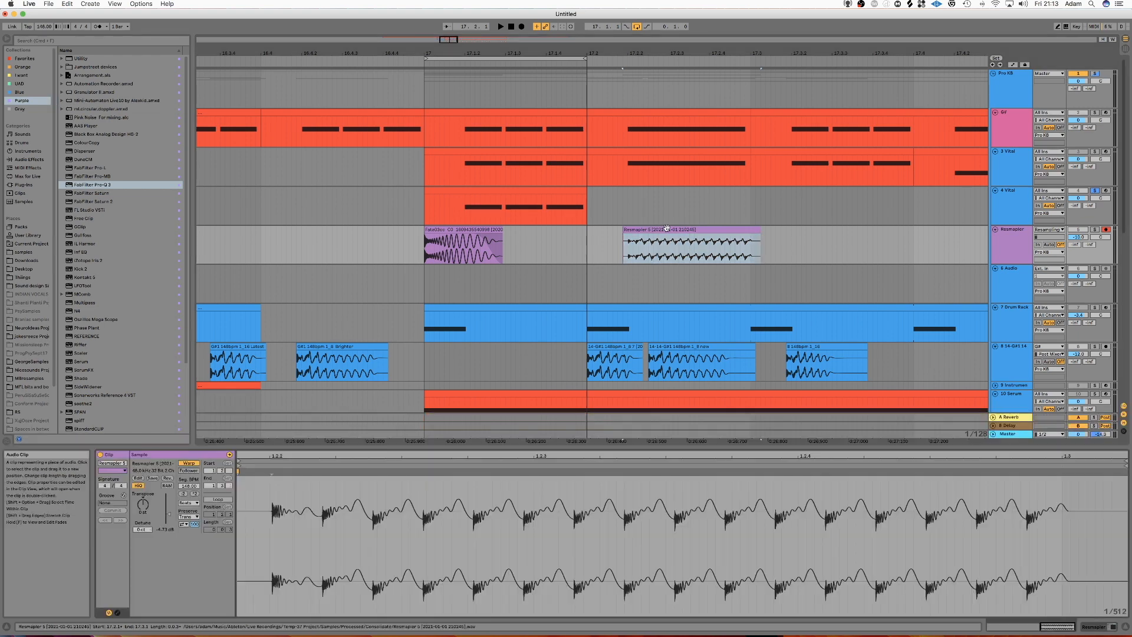
pyautogui.click(538, 541)
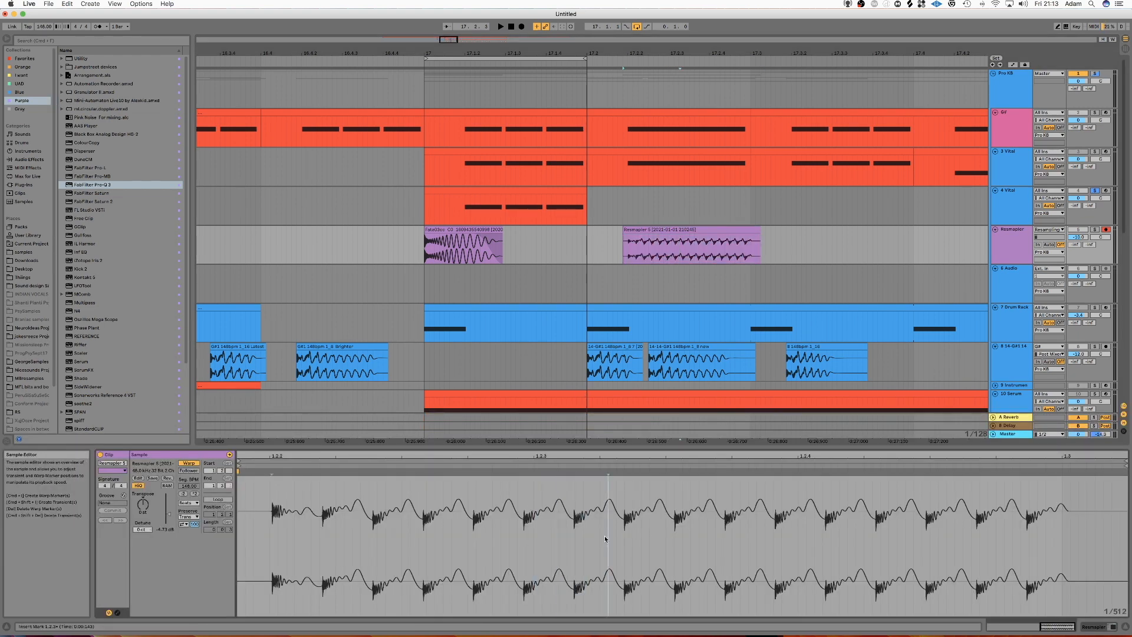
pyautogui.click(858, 207)
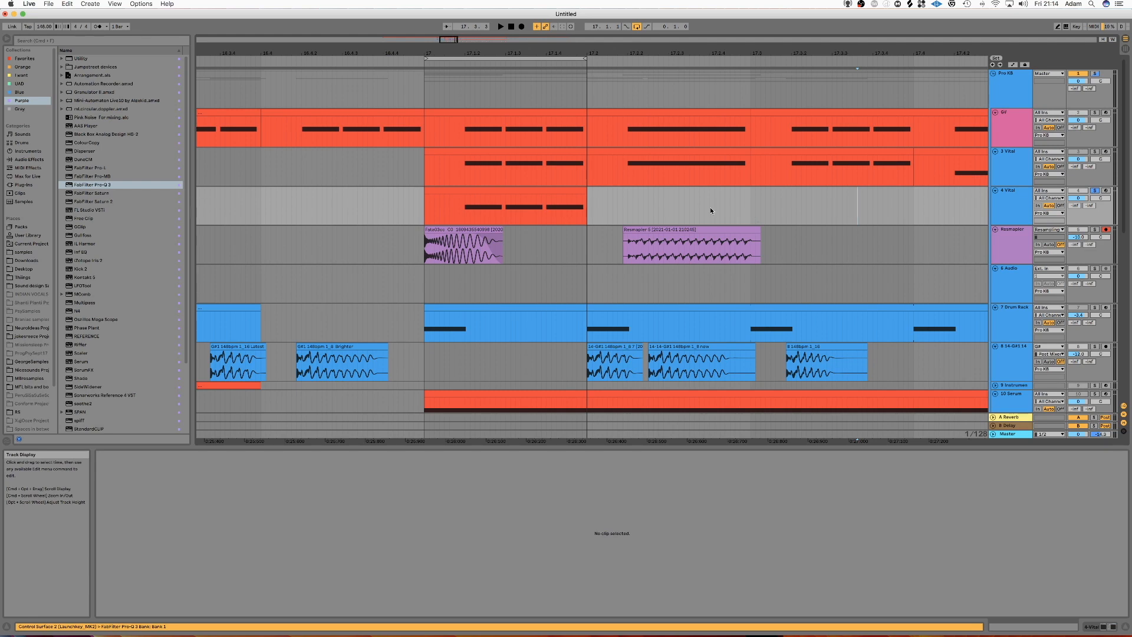